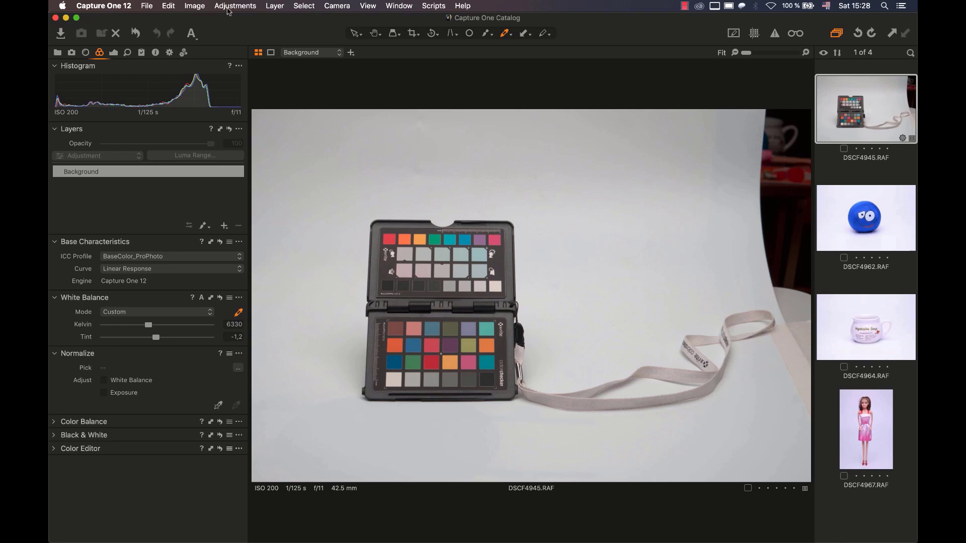
Apply the BaseColor_ProPhoto_calibrated user style to the colour-chart shot
click(229, 8)
mouse_move(299, 138)
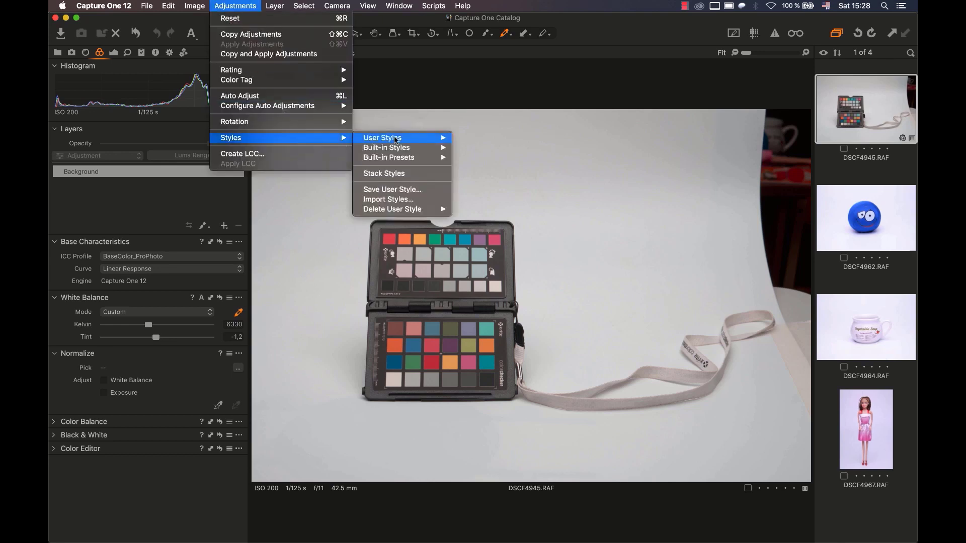
mouse_move(397, 139)
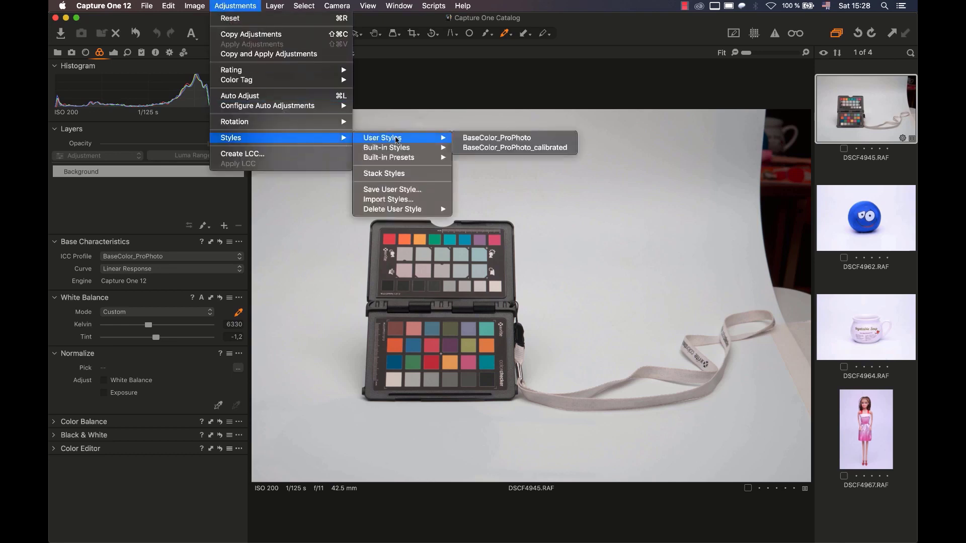
click(484, 147)
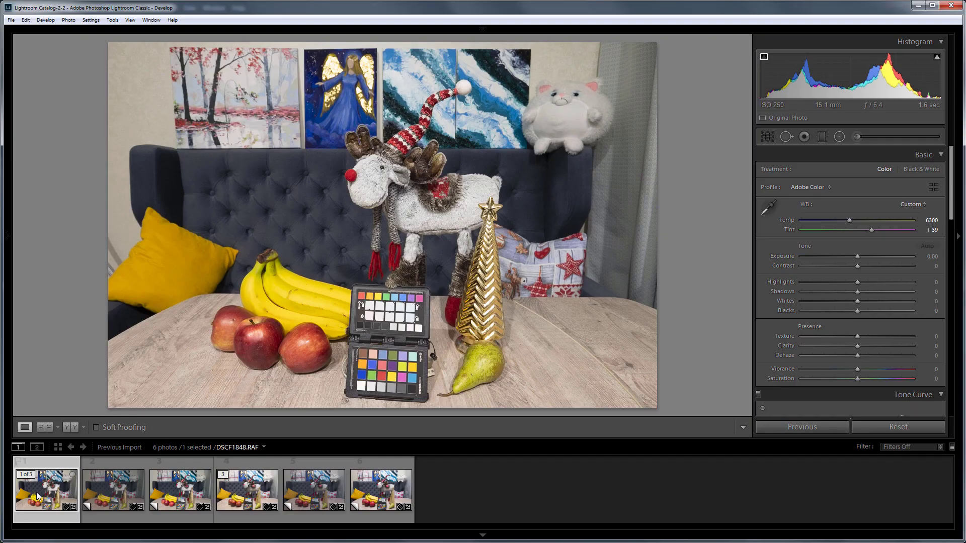
Select DSCF1848's Cold (contrast) copy and compare it with the reference at 1:1 on the apple
click(119, 490)
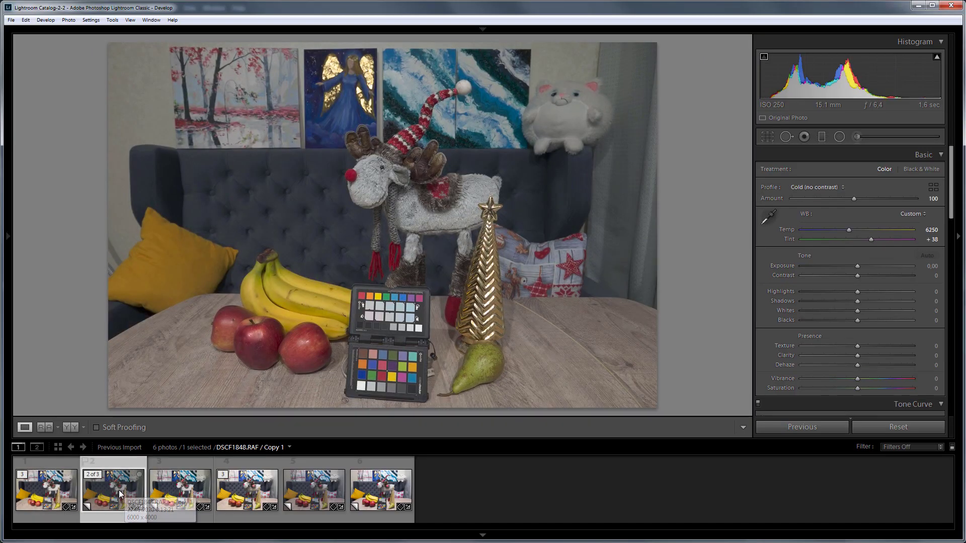
click(167, 489)
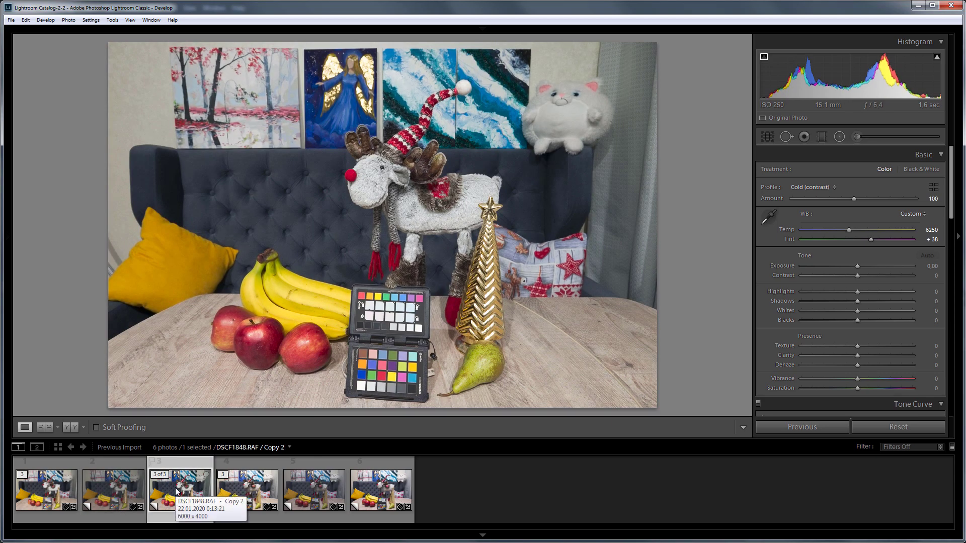
key(shift+r)
click(522, 302)
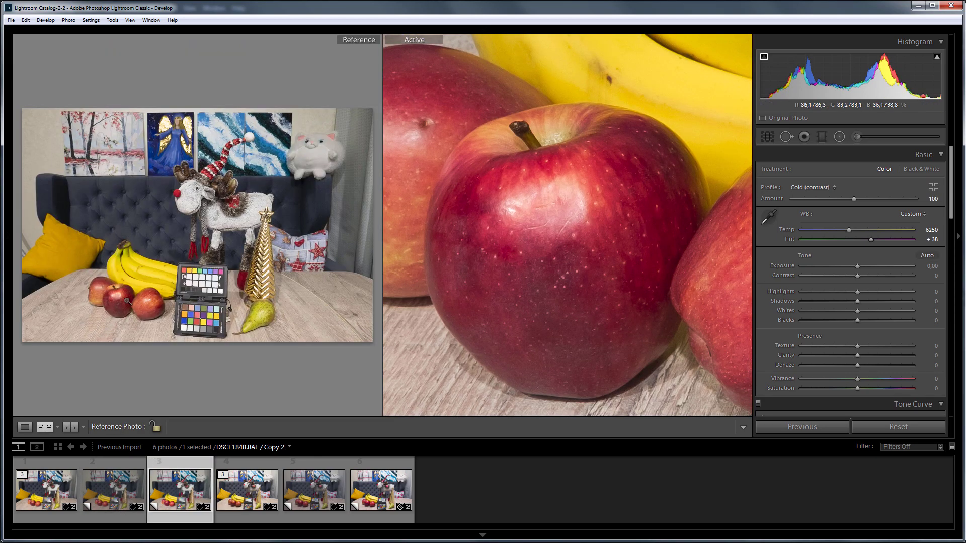
click(128, 301)
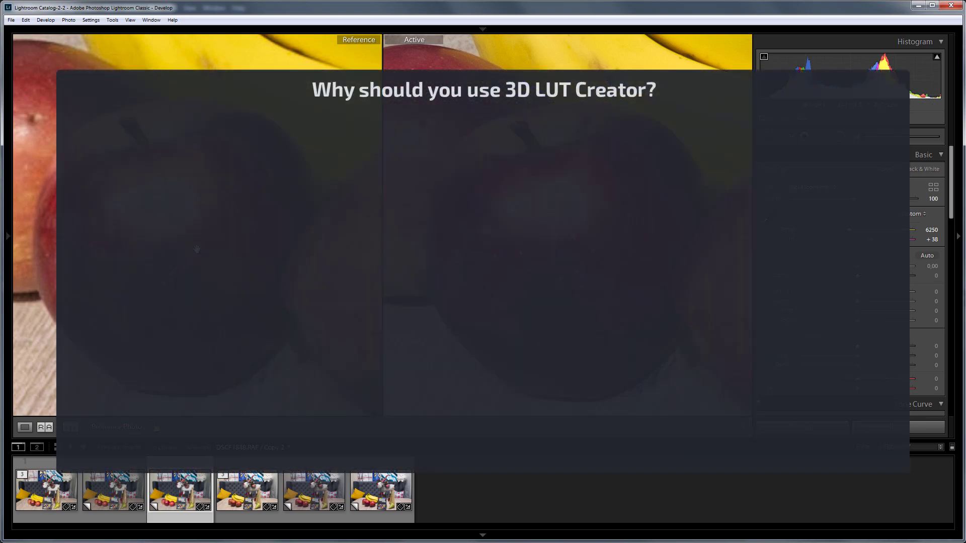
click(177, 267)
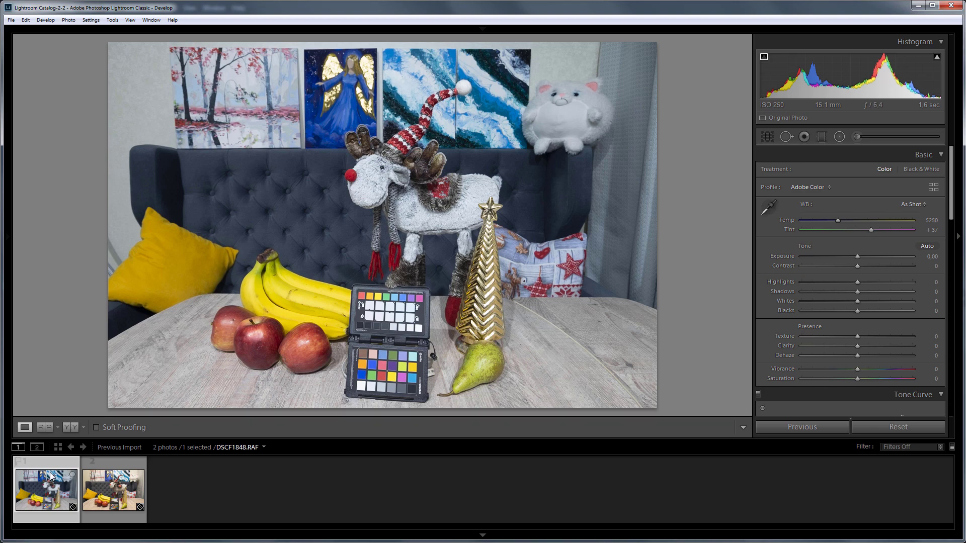
click(92, 481)
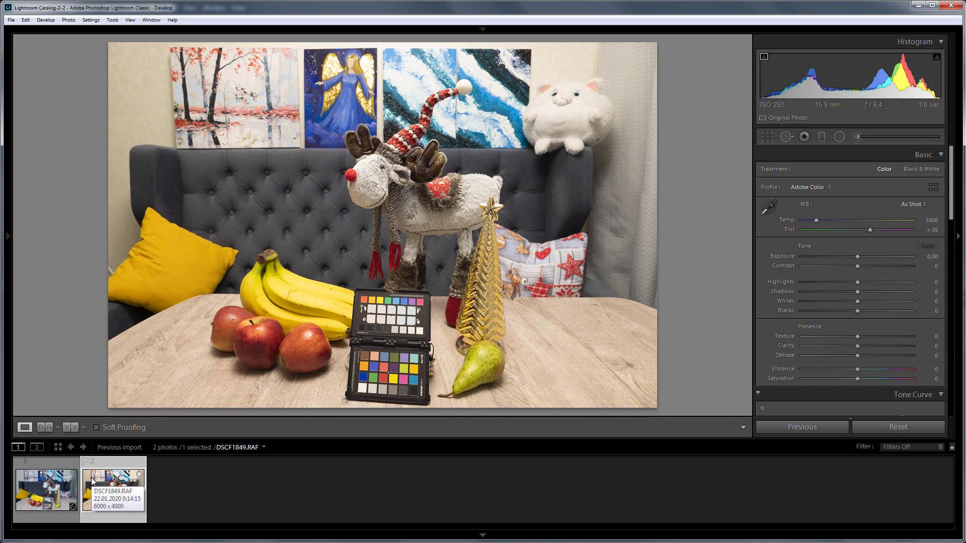
click(48, 482)
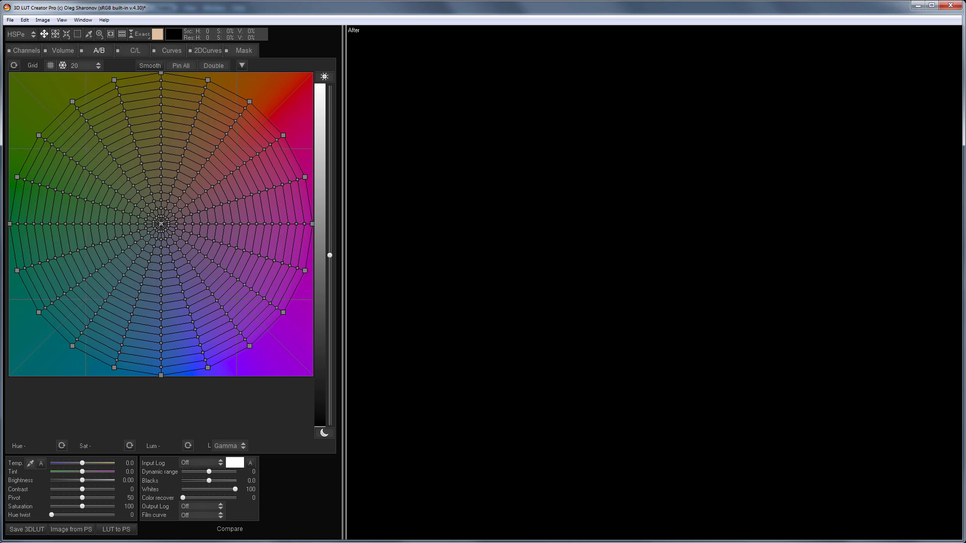
Replace the image's built-in sRGB working profile with ProPhoto RGB
click(42, 20)
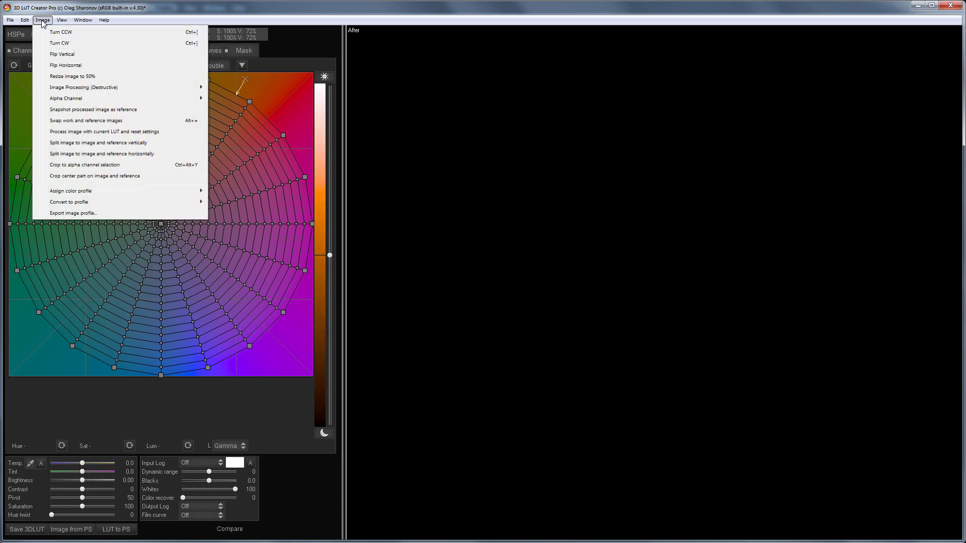
mouse_move(85, 191)
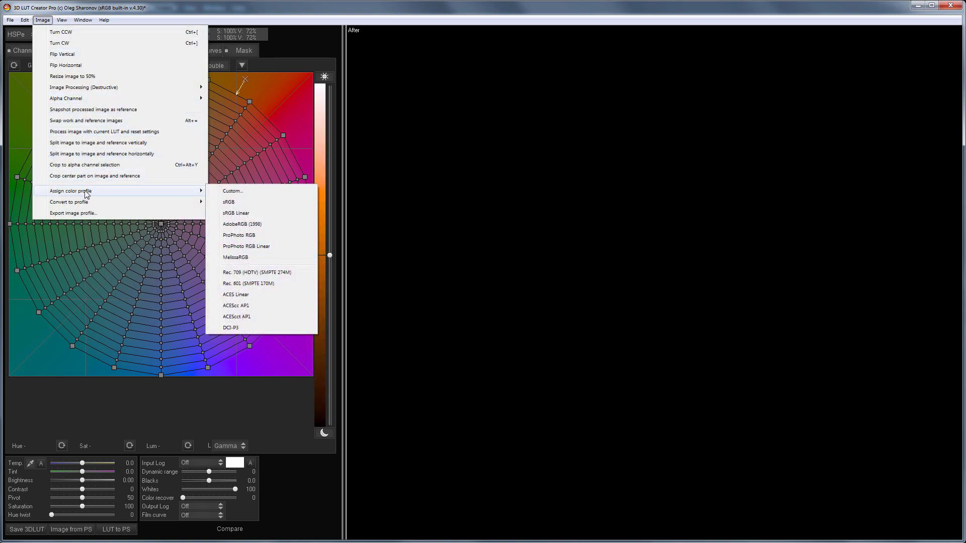
click(270, 235)
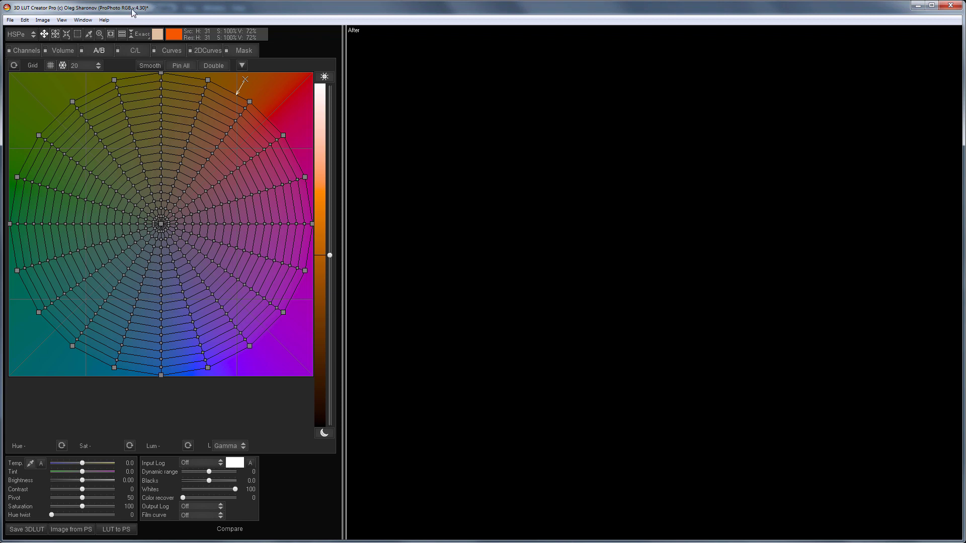
click(10, 20)
Export the 3D LUT as a DNG Camera Profile (*.dcp) named 'X-T2 flat' in CameraProfiles
mouse_move(58, 214)
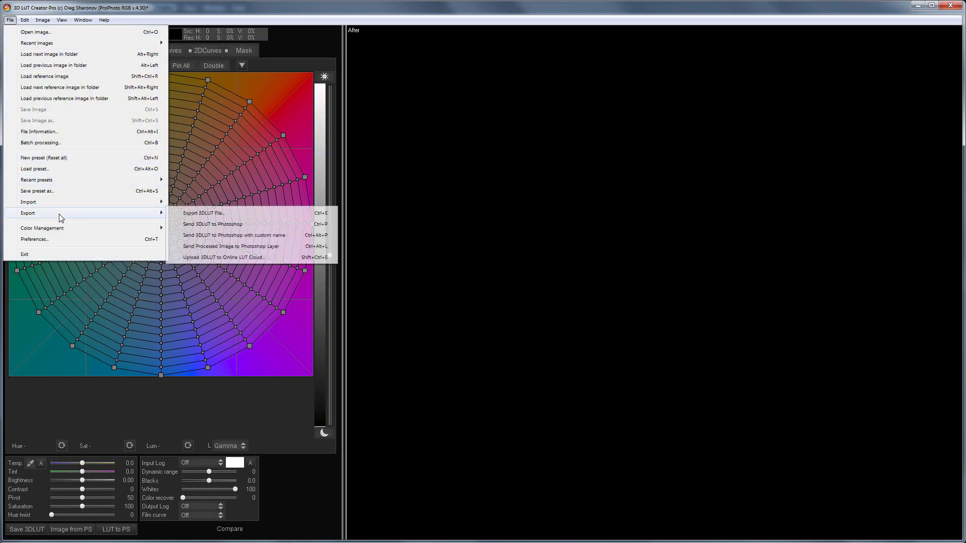
click(236, 215)
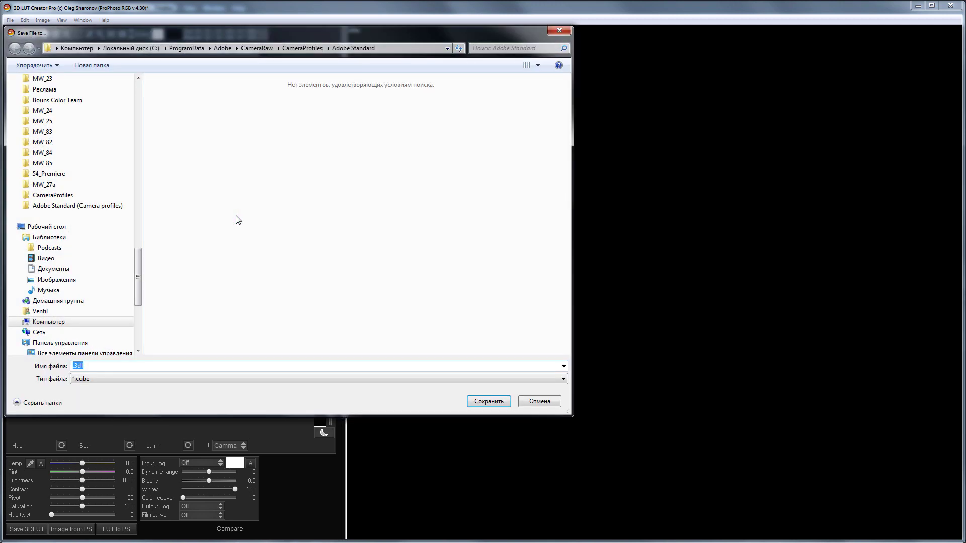
click(59, 196)
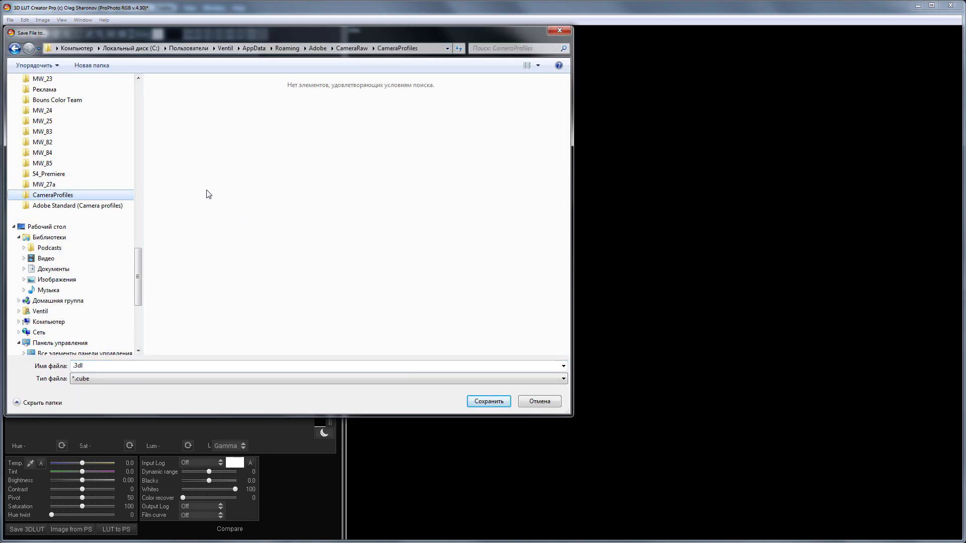
click(179, 381)
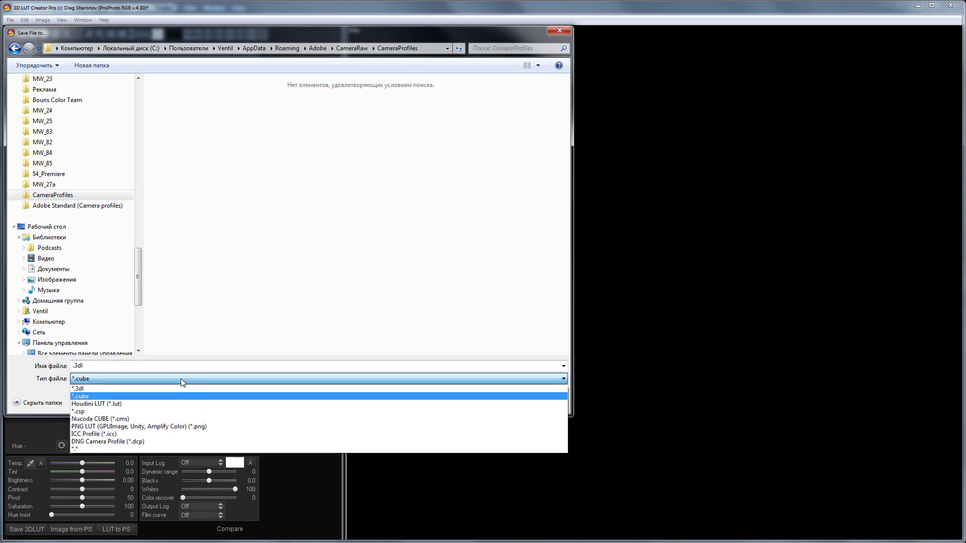
click(154, 443)
text(X-T2 flat)
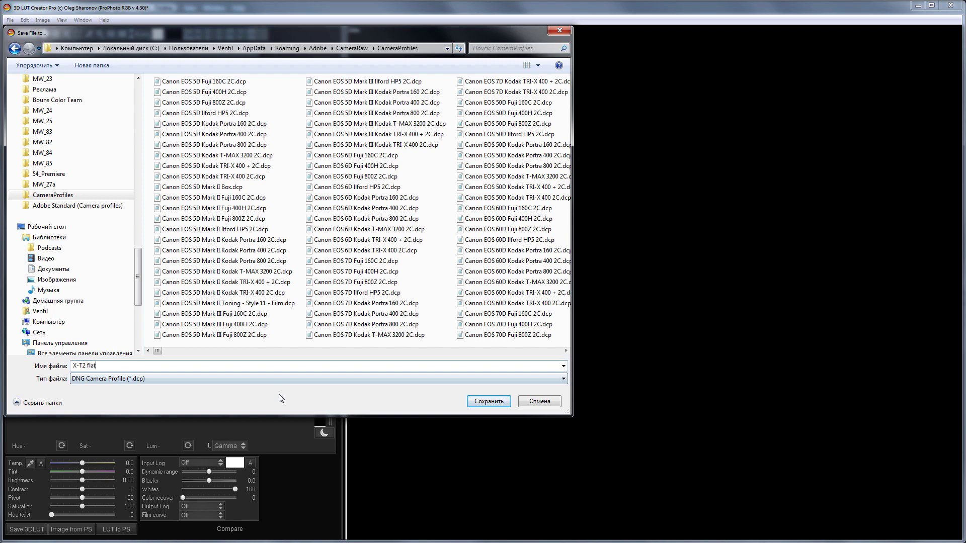
click(488, 401)
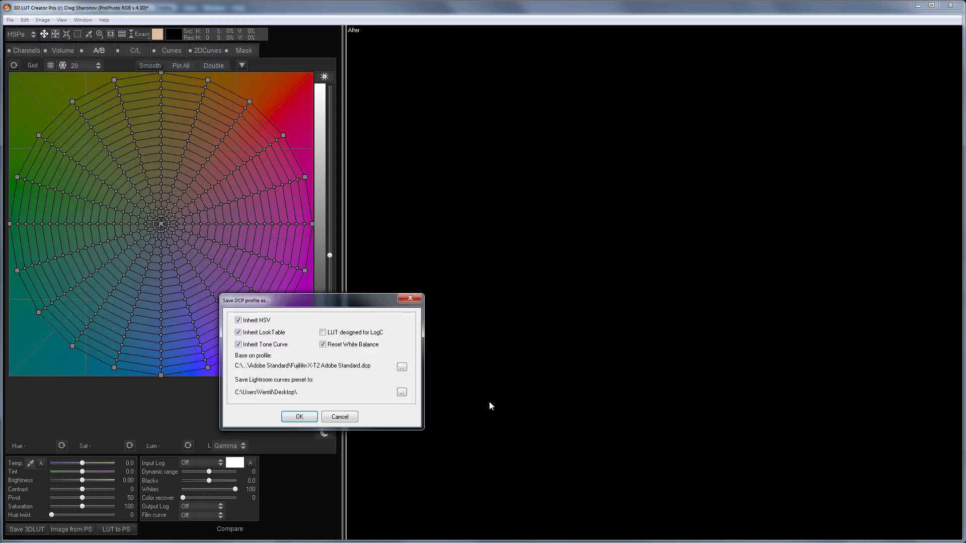
Browse for a different base profile, then cancel to keep Fujifilm X-T2 Adobe Standard
click(402, 367)
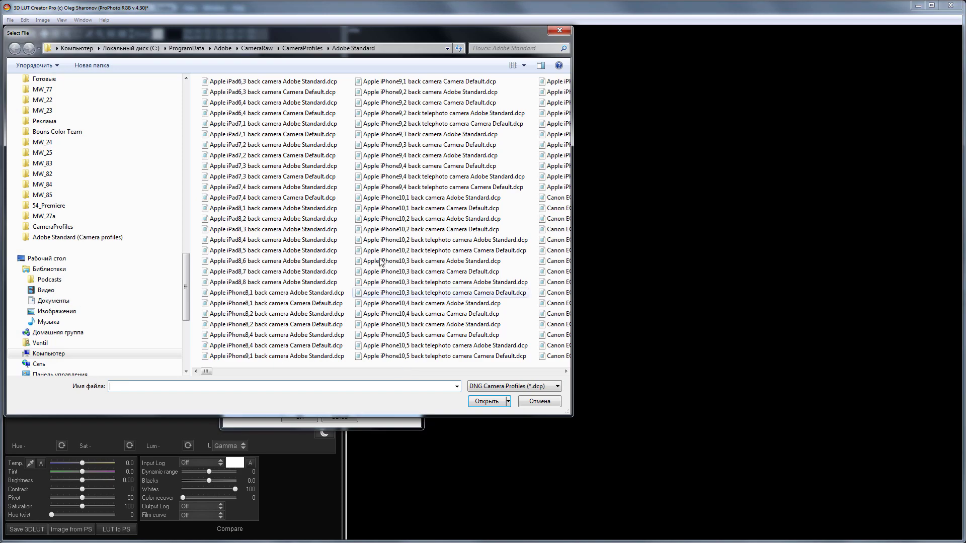
click(386, 49)
click(386, 49)
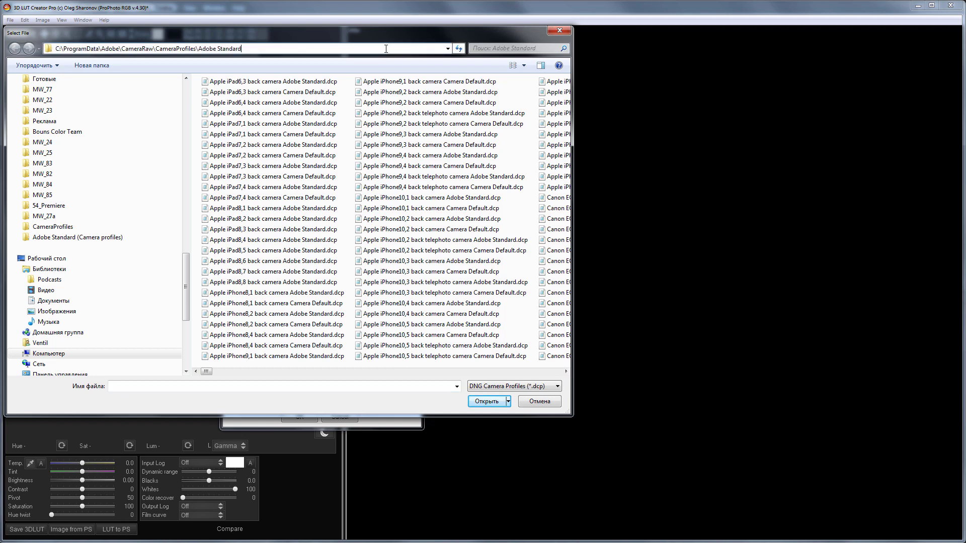
click(527, 405)
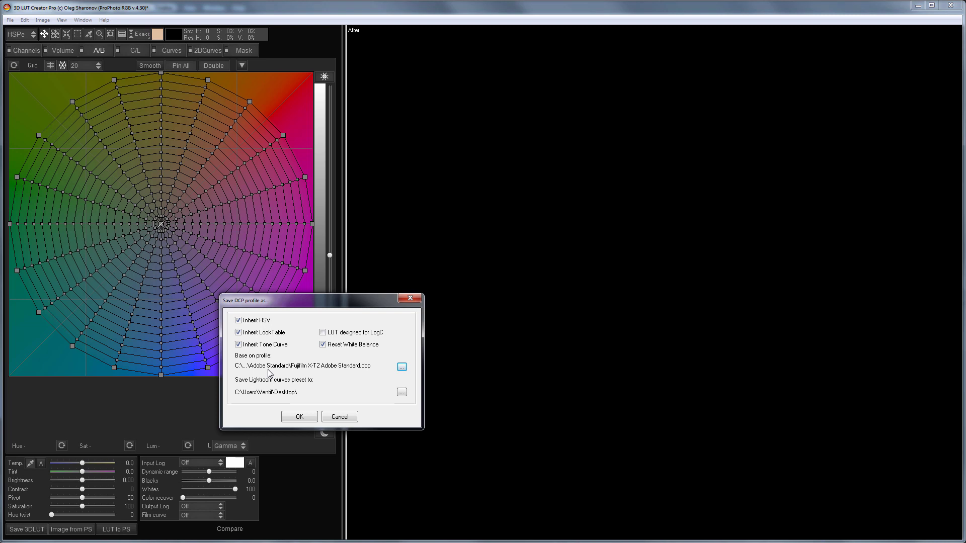
Untick Inherit Tone Curve, LookTable and HSV, and confirm the DCP profile save
click(238, 345)
click(238, 333)
click(238, 320)
click(300, 417)
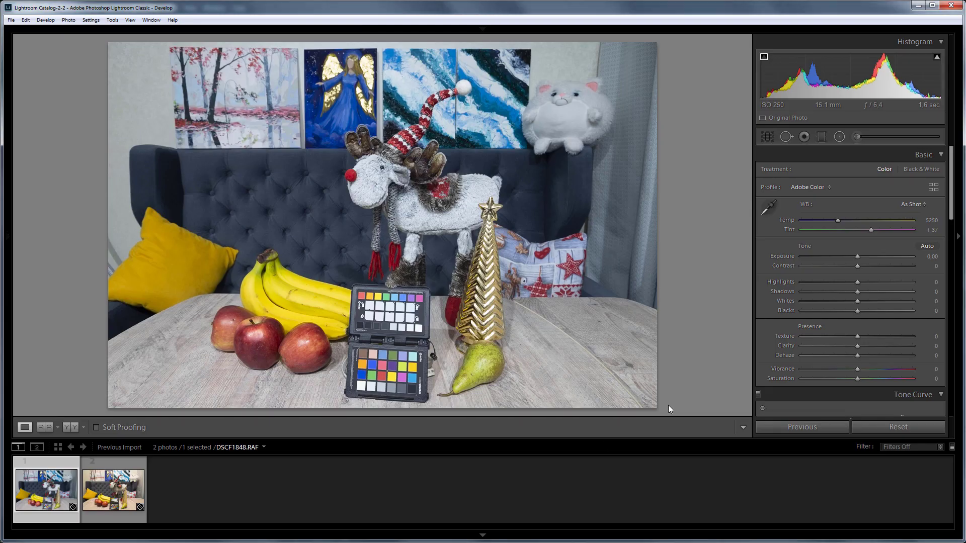
Quit Lightroom without backing up the catalog, then save the current 3D LUT
click(955, 7)
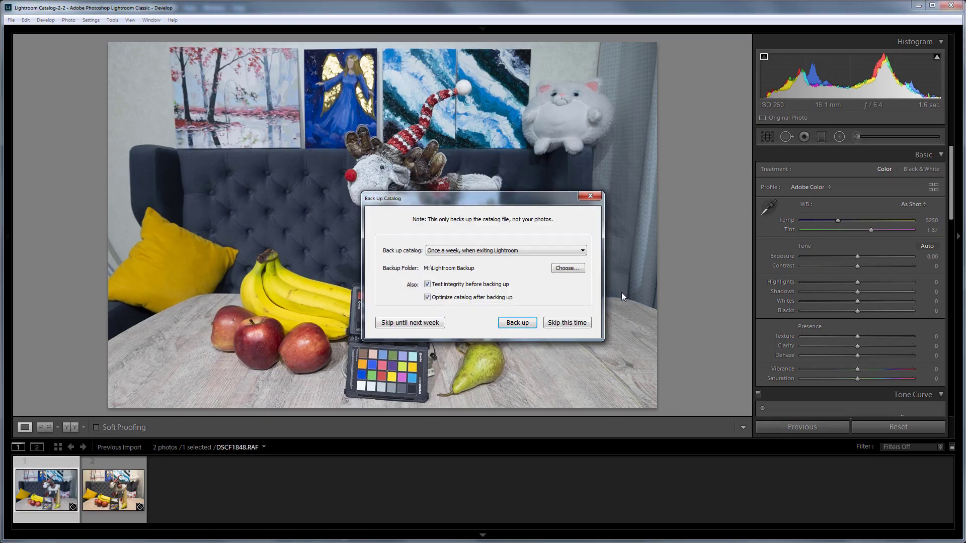
click(574, 323)
key(ctrl+s)
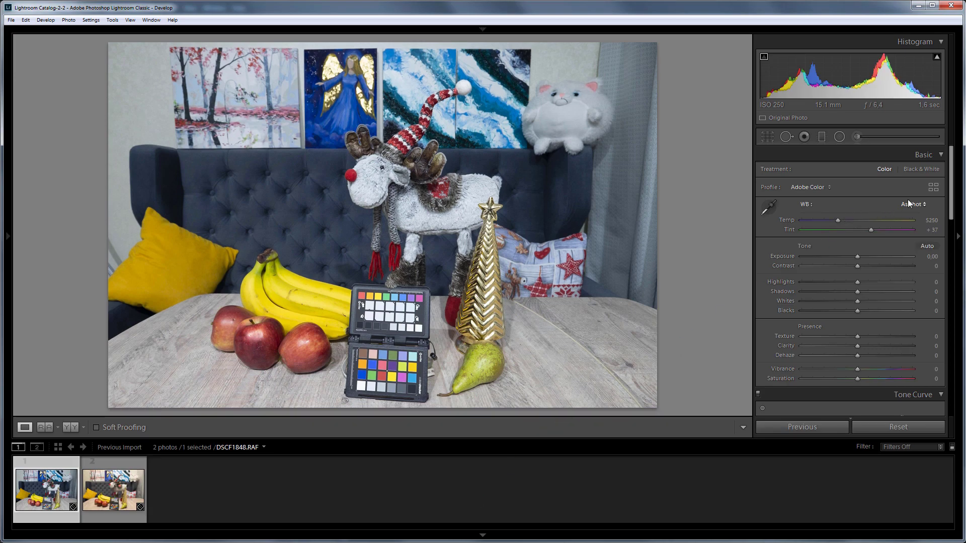
Apply the X-T2 flat profile to both photos from the Profile Browser
click(935, 188)
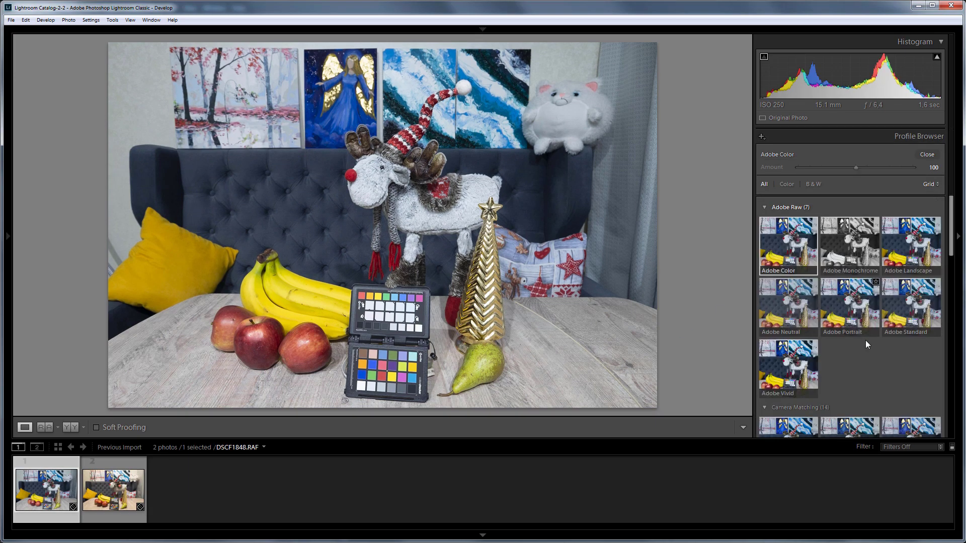
scroll(866, 353, down, 5)
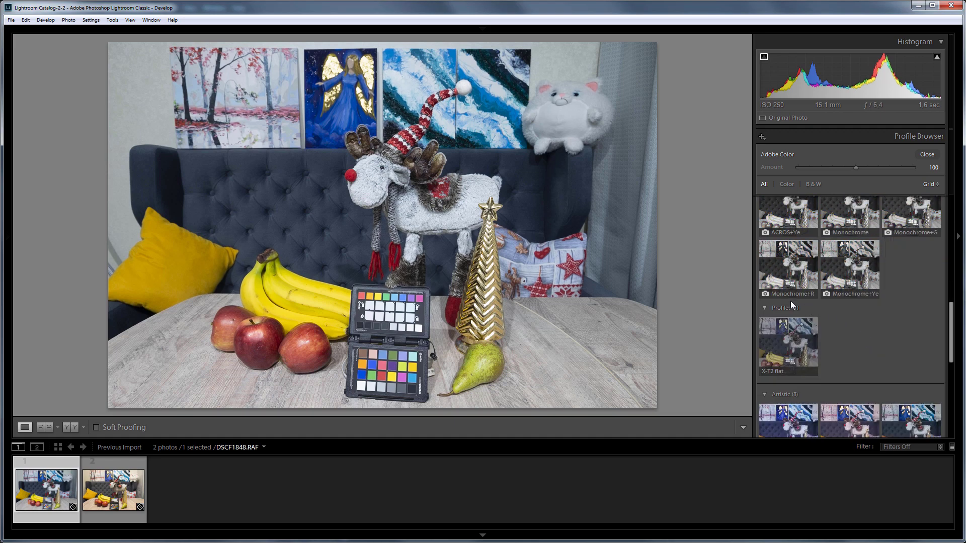
click(787, 342)
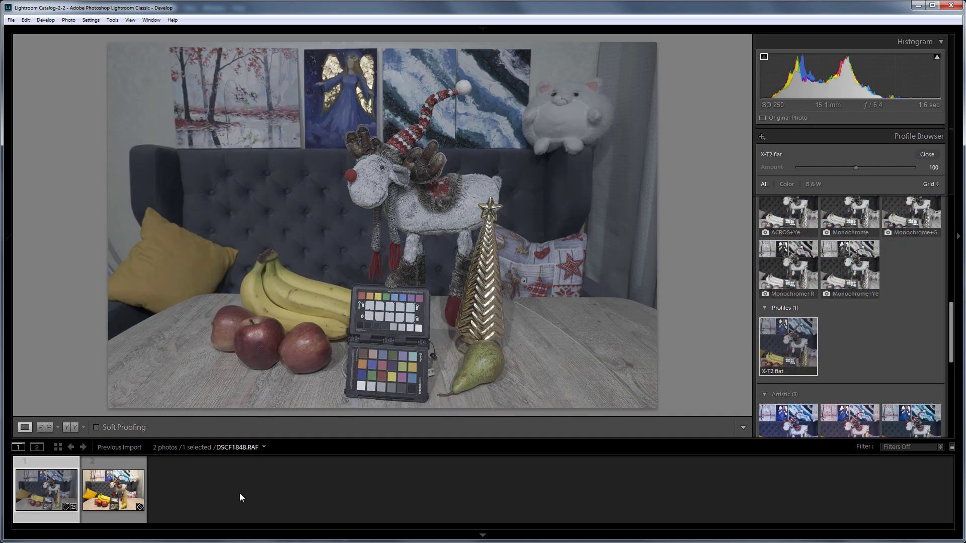
click(115, 491)
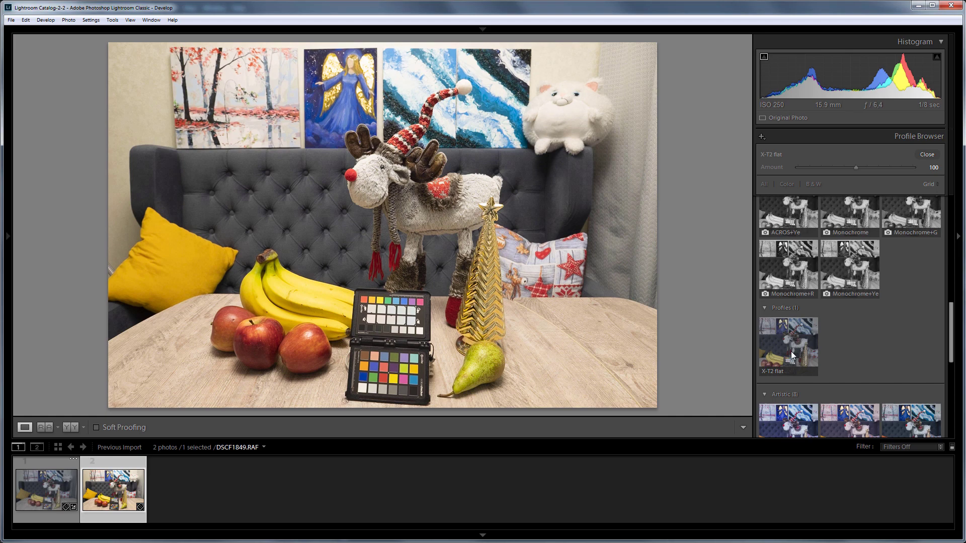
click(792, 351)
click(40, 488)
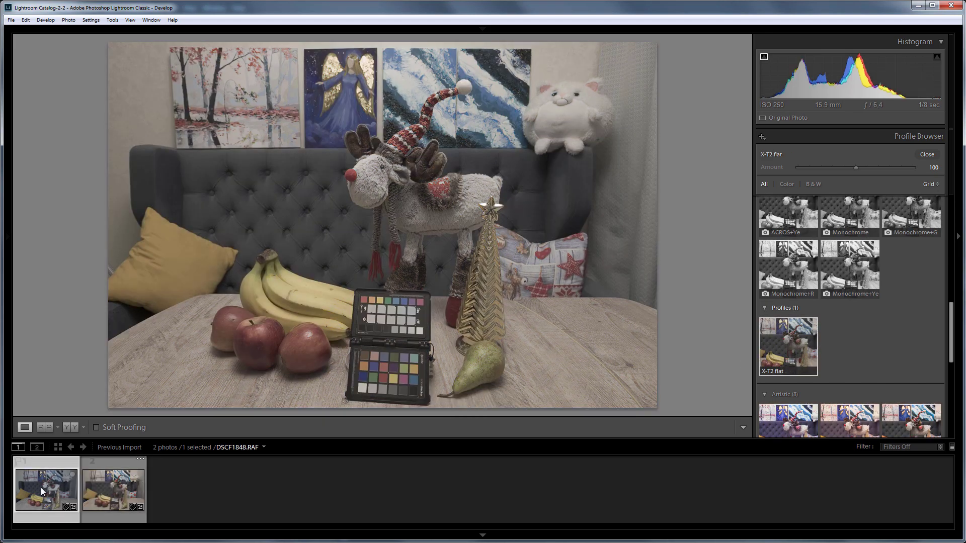
Set each photo's white balance by sampling the colour checker's grey patch
click(934, 155)
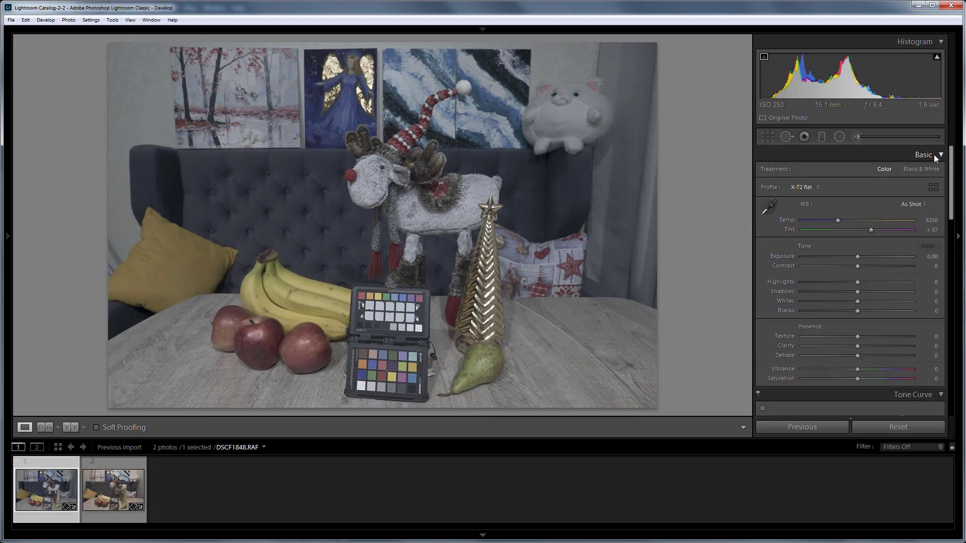
click(767, 208)
click(393, 382)
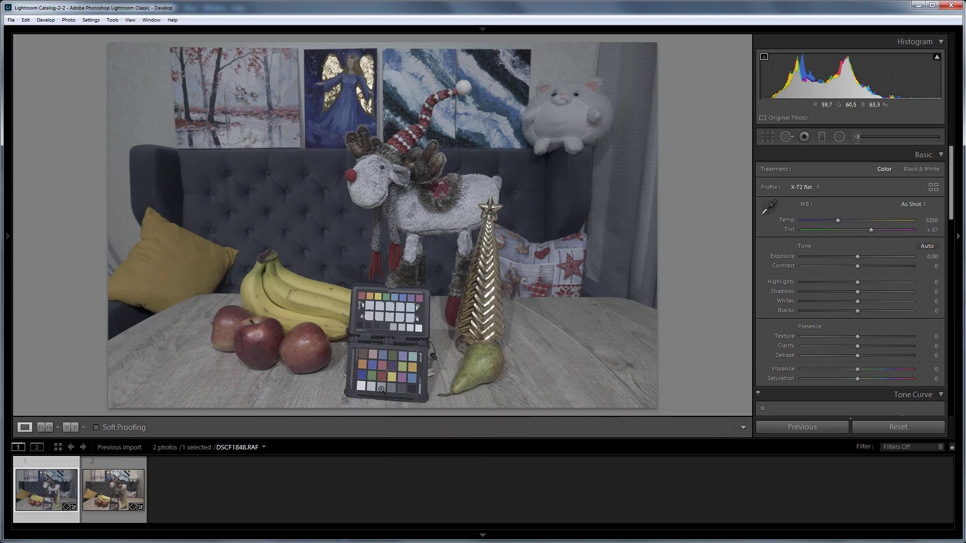
key(Right)
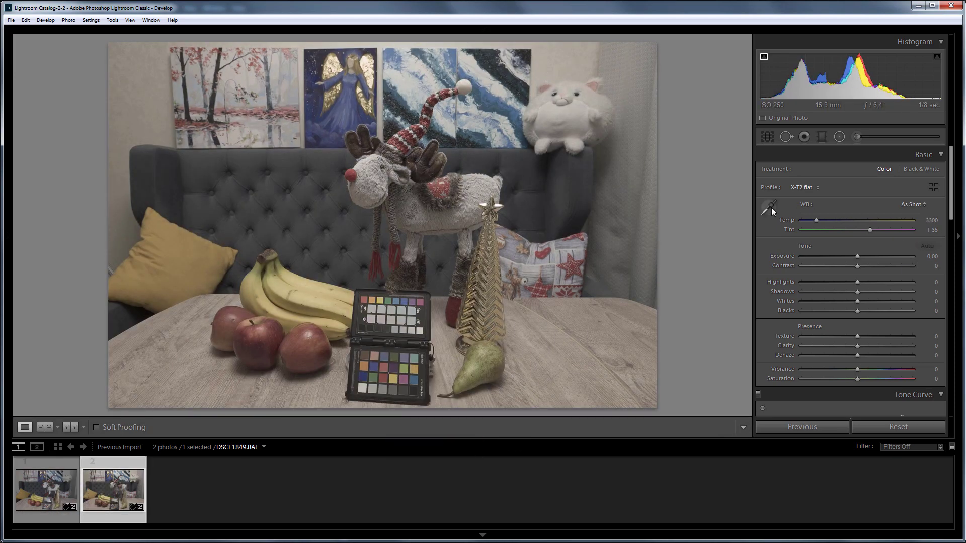
click(769, 207)
click(383, 391)
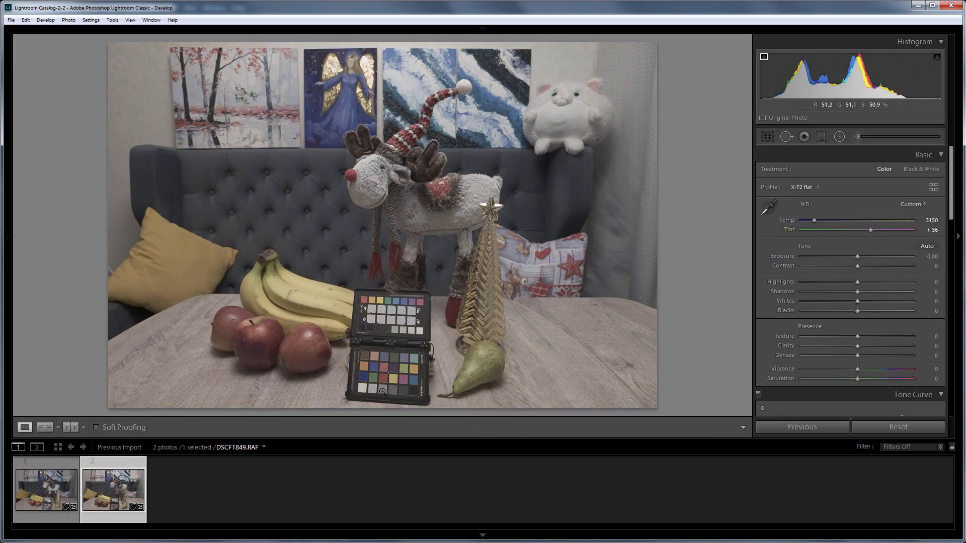
click(49, 489)
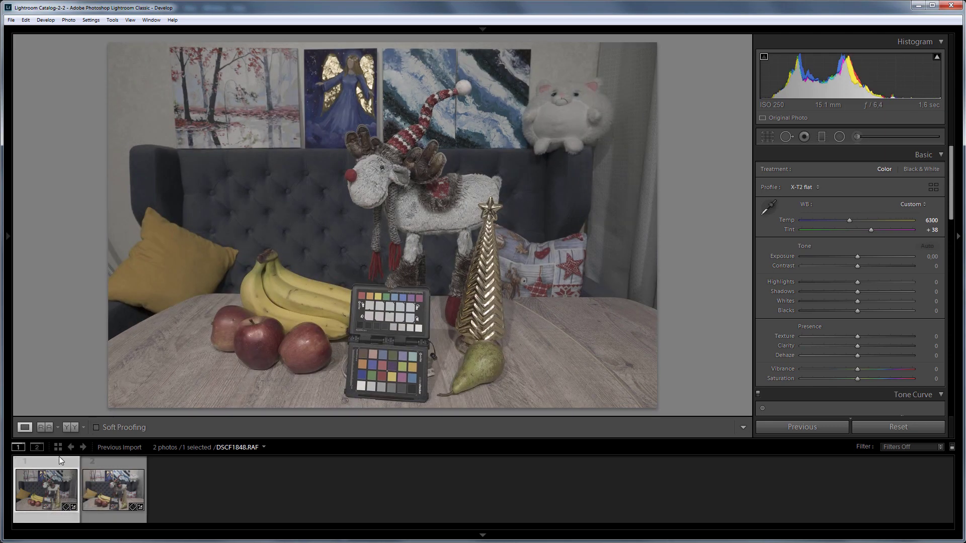
Export the first photo to the Desktop as a 16-bit ProPhoto RGB TIFF named Flat Cold
right_click(57, 466)
mouse_move(101, 416)
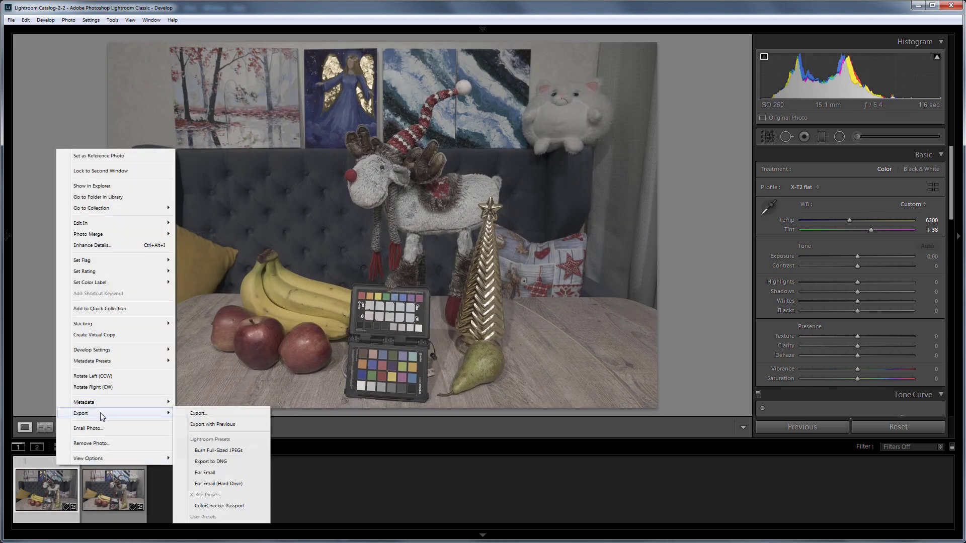
click(226, 414)
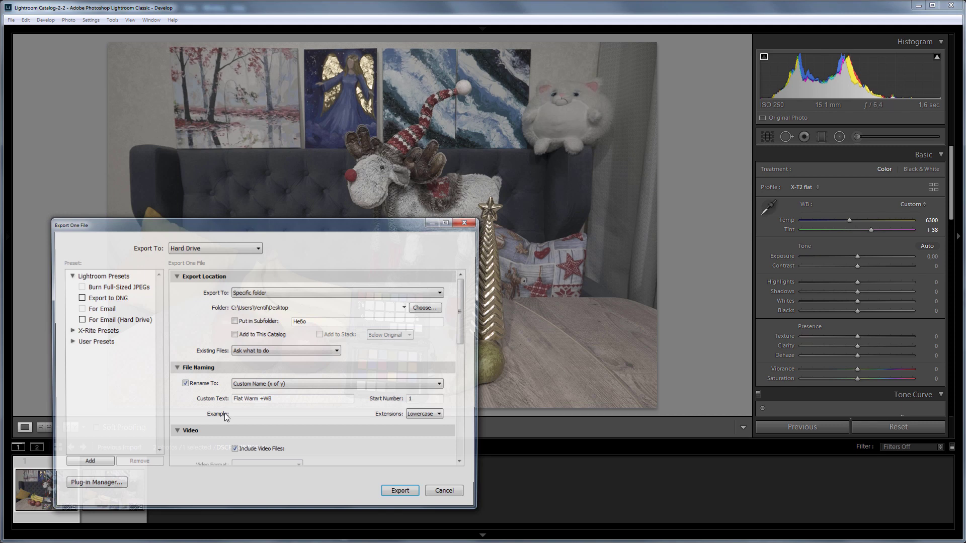
drag(461, 330, 459, 399)
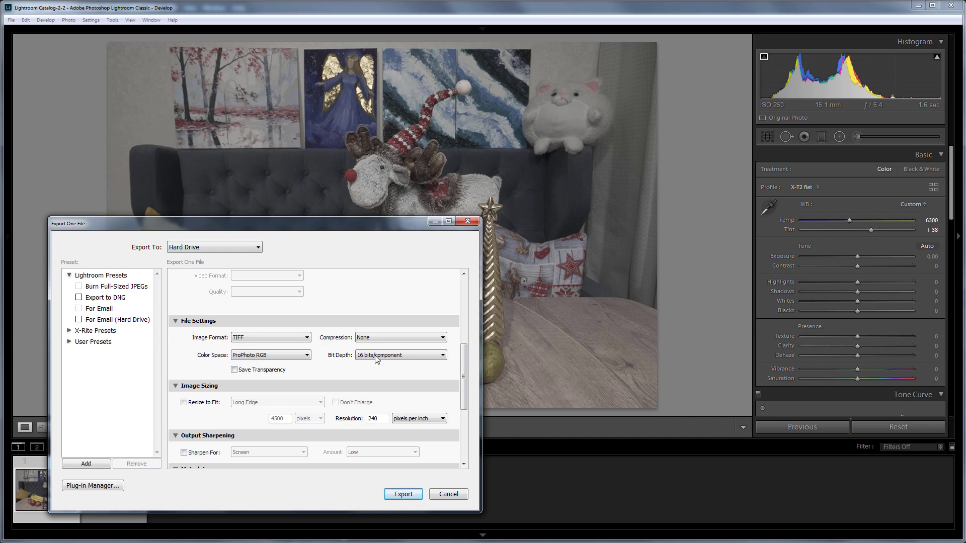
click(403, 494)
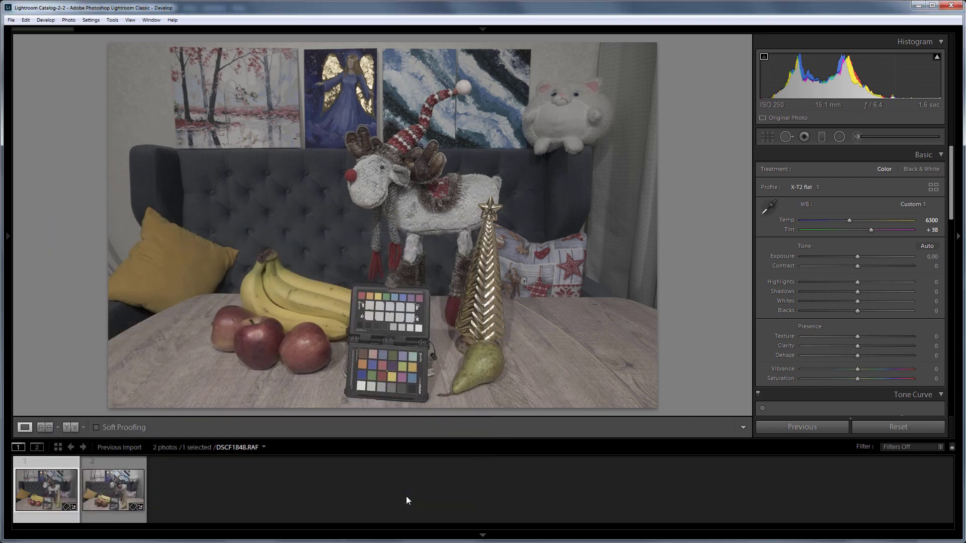
Export the second photo as Flat Warm, then quit Lightroom skipping the catalog backup
click(116, 471)
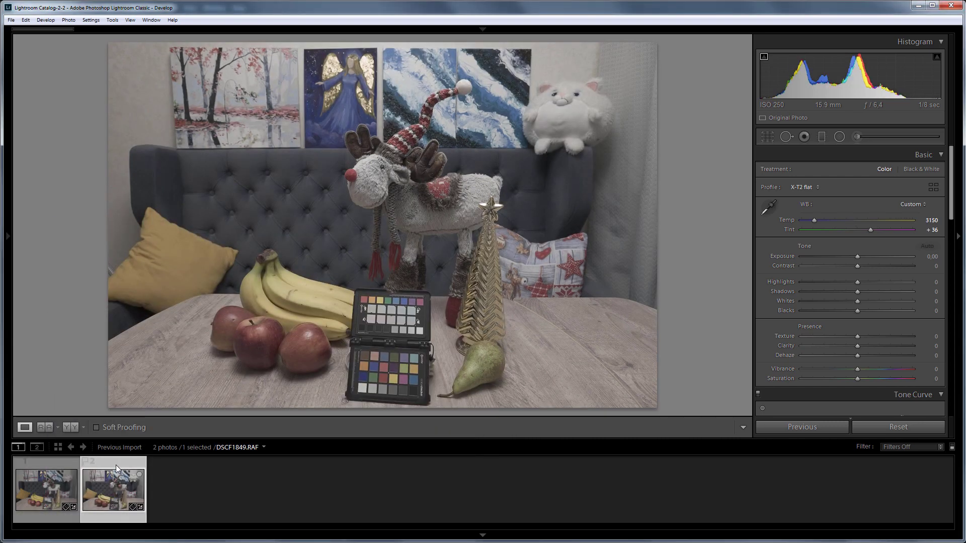
right_click(116, 471)
mouse_move(168, 418)
click(272, 413)
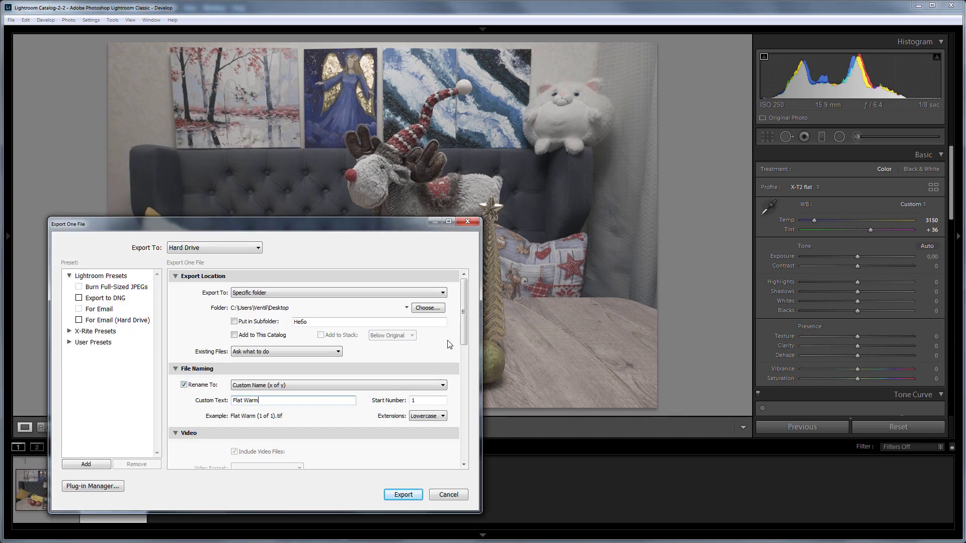
drag(464, 325, 464, 372)
click(403, 495)
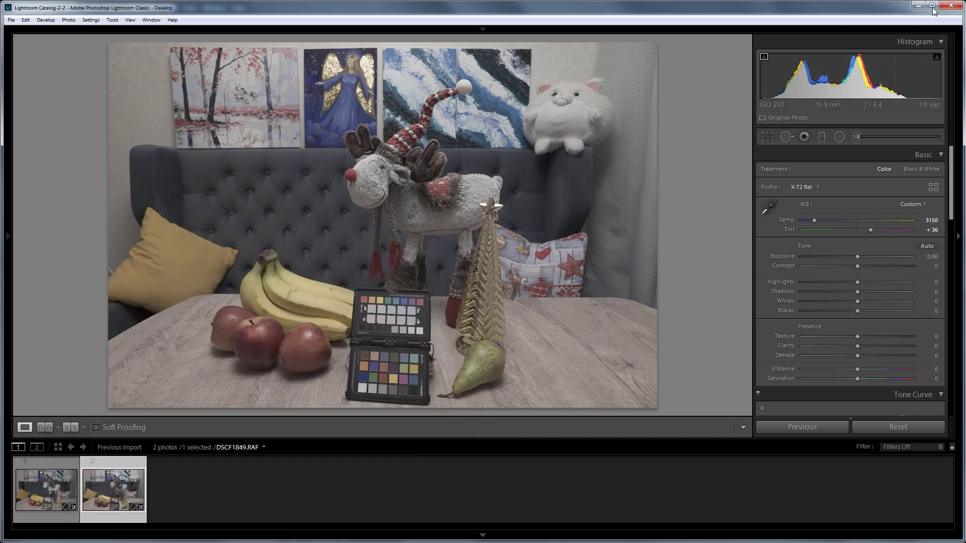
key(ctrl+q)
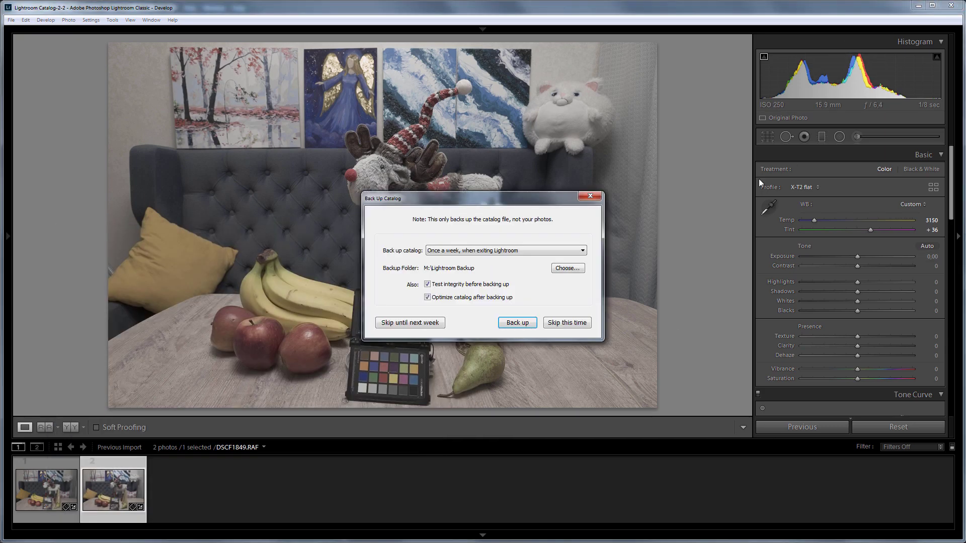
click(568, 320)
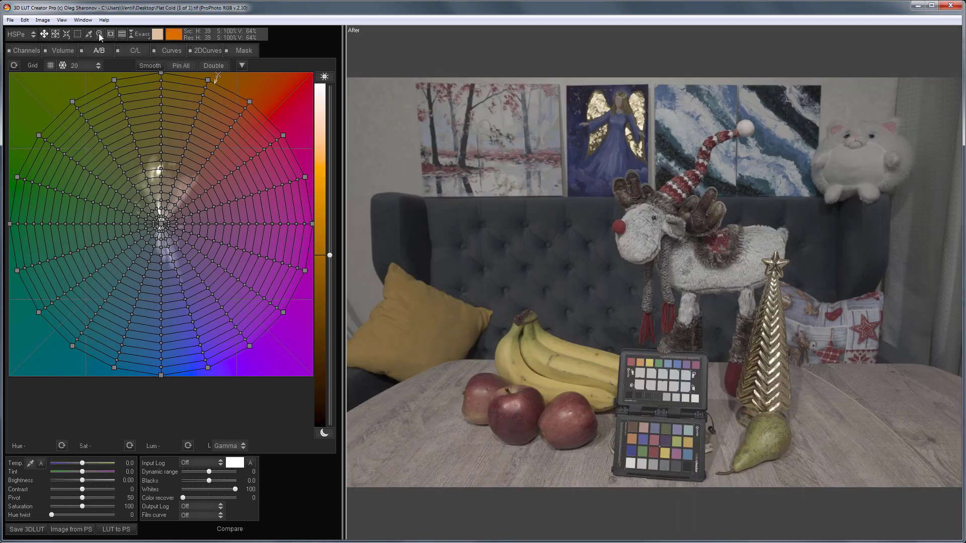
Zoom onto the chart and drag the ColorChecker grid corners onto the white, black, cyan and brown patches
click(99, 35)
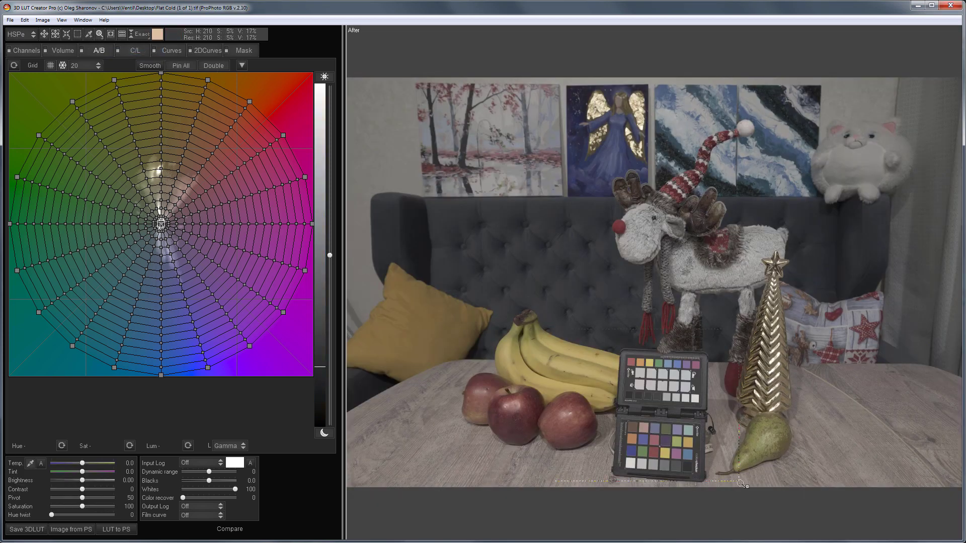
click(744, 484)
click(122, 34)
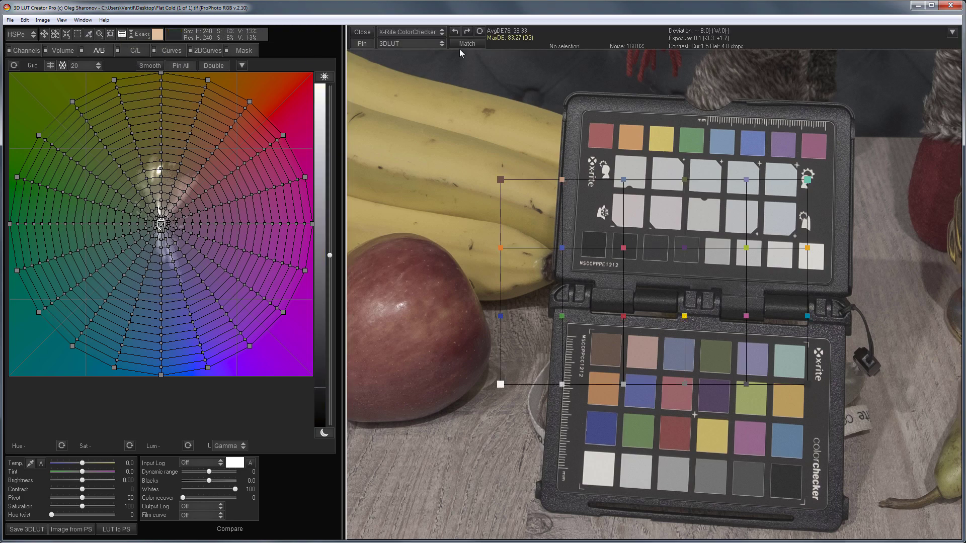
drag(501, 385, 595, 470)
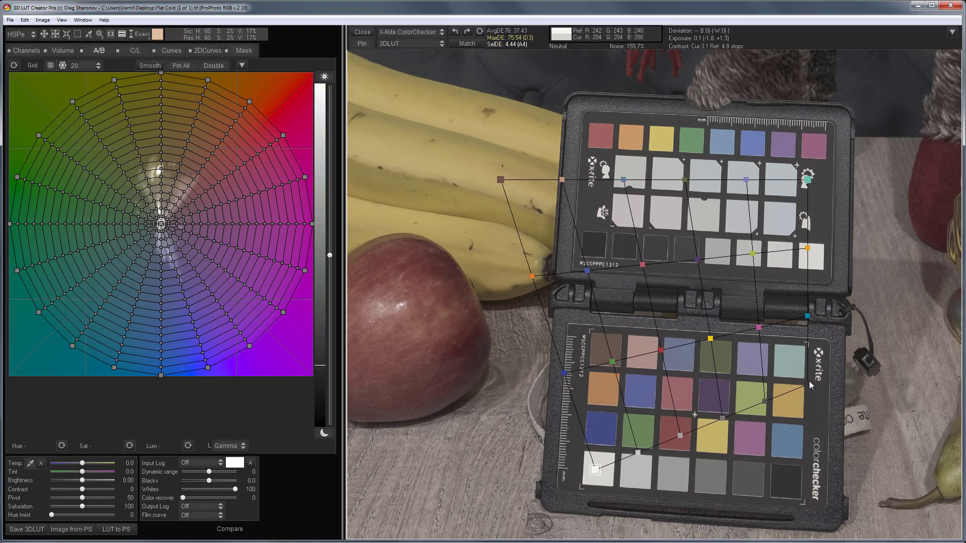
drag(808, 385, 780, 501)
drag(808, 179, 790, 363)
drag(501, 180, 602, 354)
Match with Curves+Matrix and Auto preserve exposure, reaching AvgDE76 2.23, then close ColorChecker
click(410, 43)
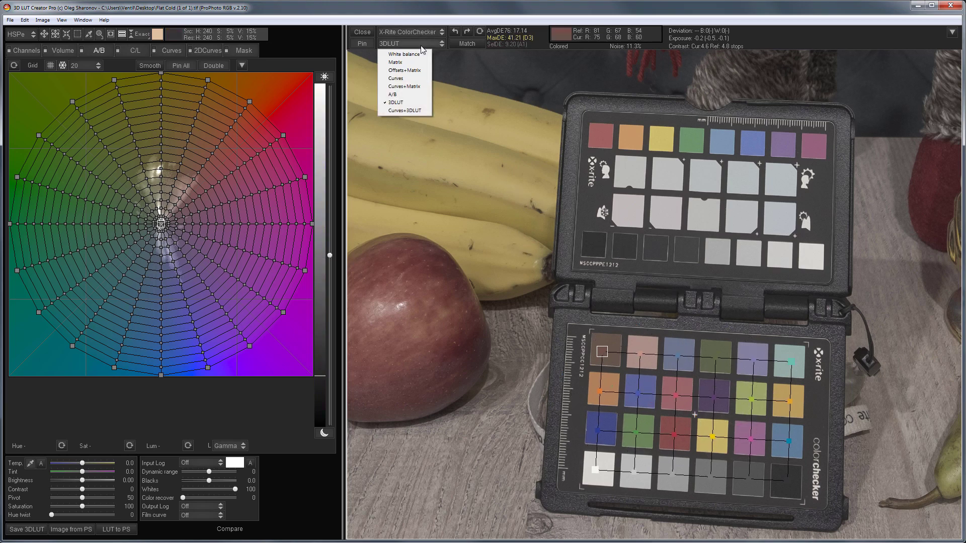
click(411, 87)
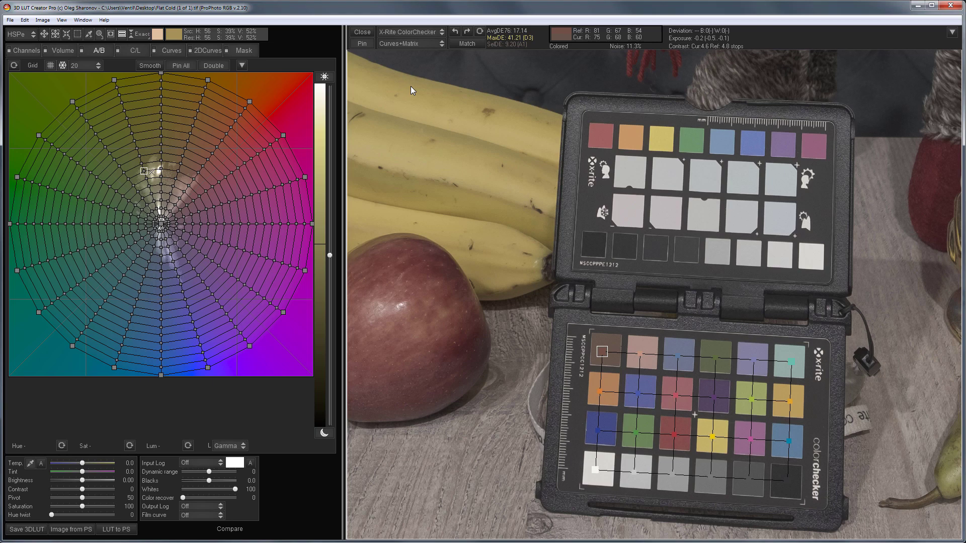
click(953, 33)
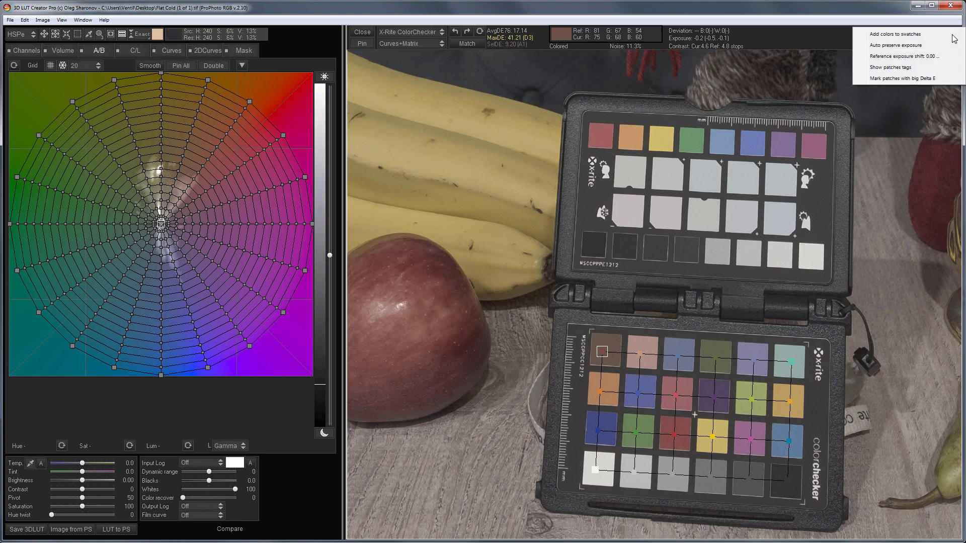
click(929, 47)
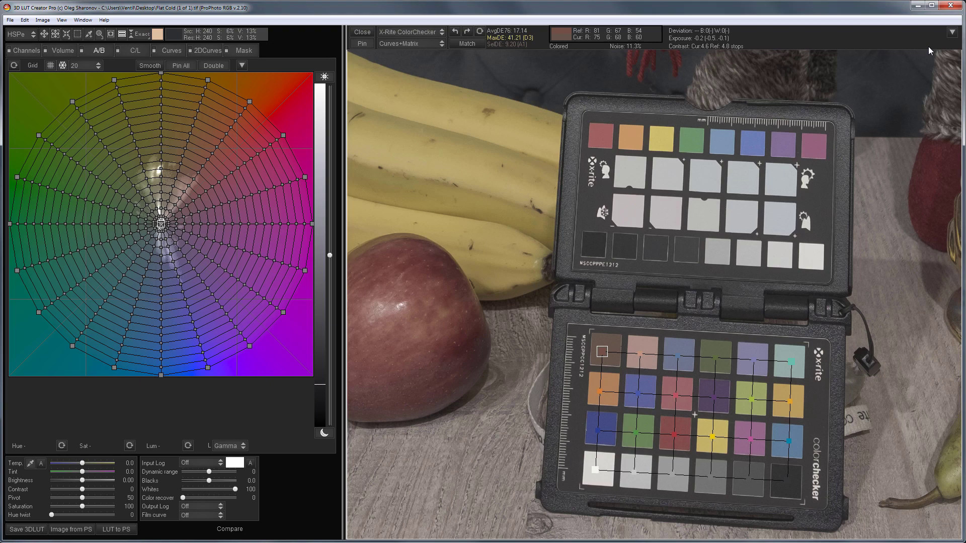
click(461, 44)
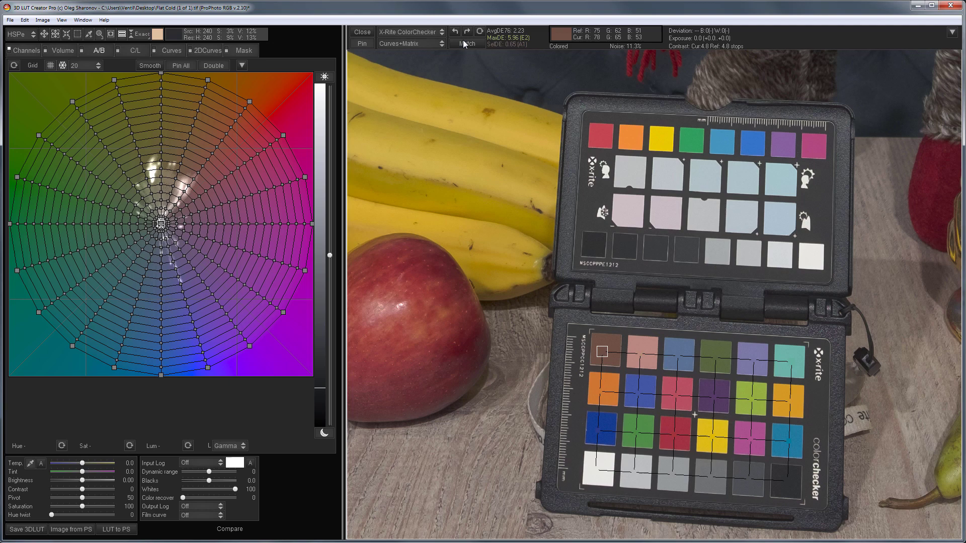
click(364, 33)
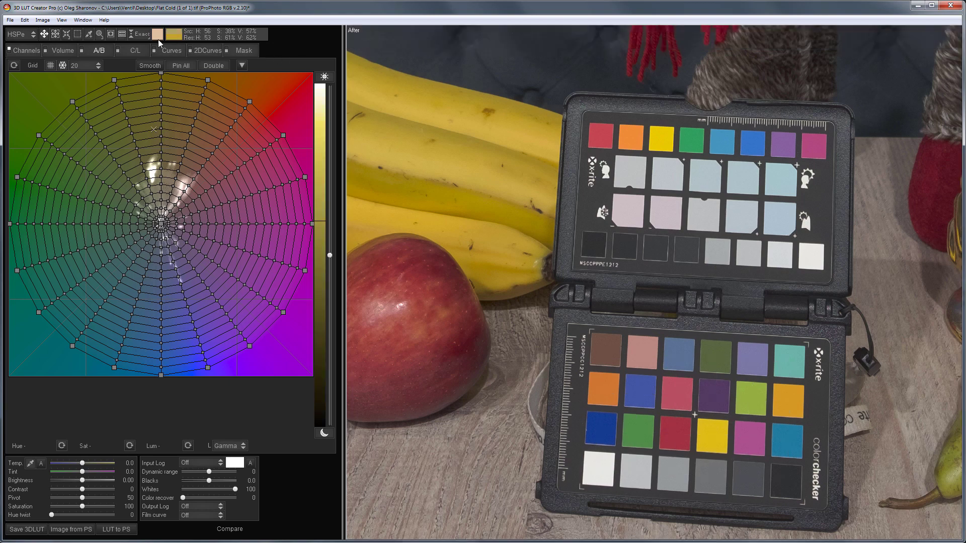
Zoom out and export the 3D LUT to the Desktop as 'X-T2 cold (no contrast)'
click(99, 34)
right_click(446, 108)
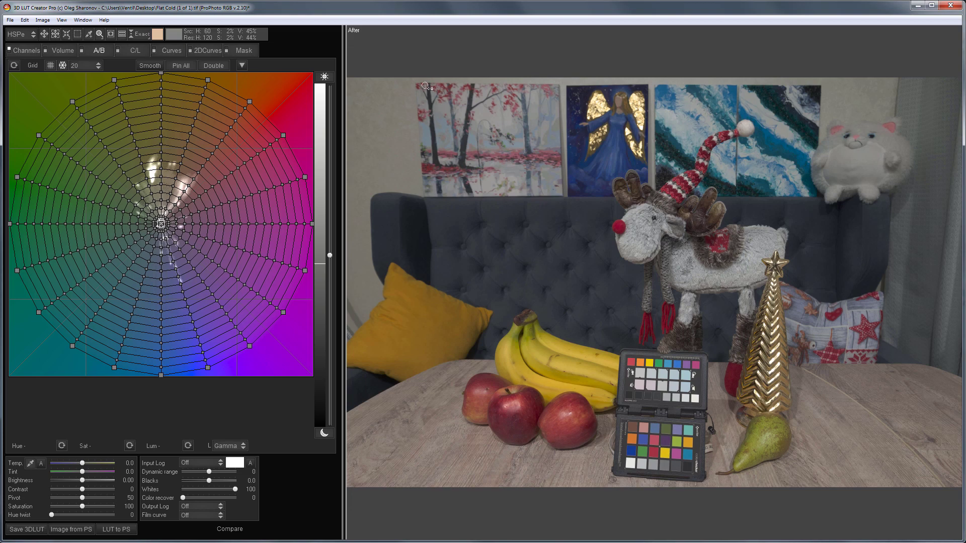
click(10, 20)
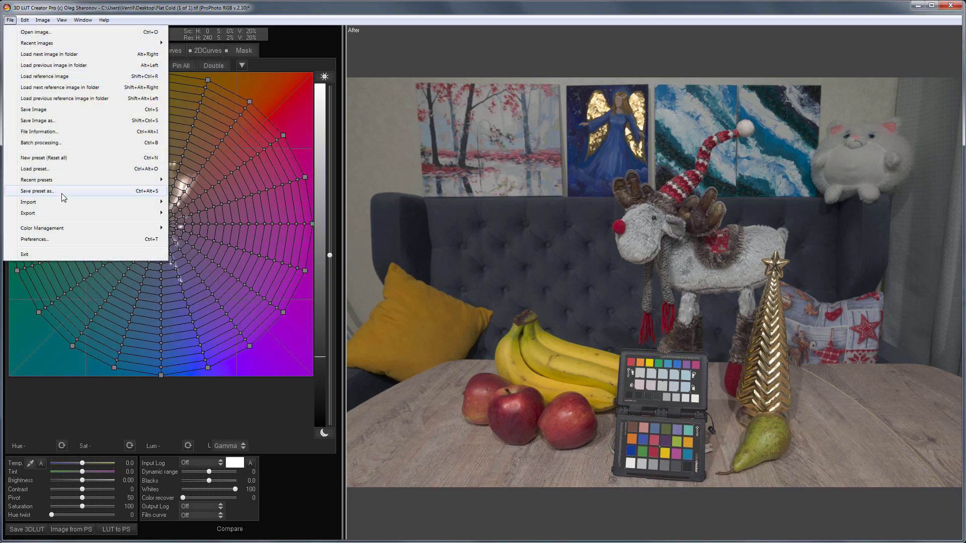
mouse_move(61, 216)
click(219, 214)
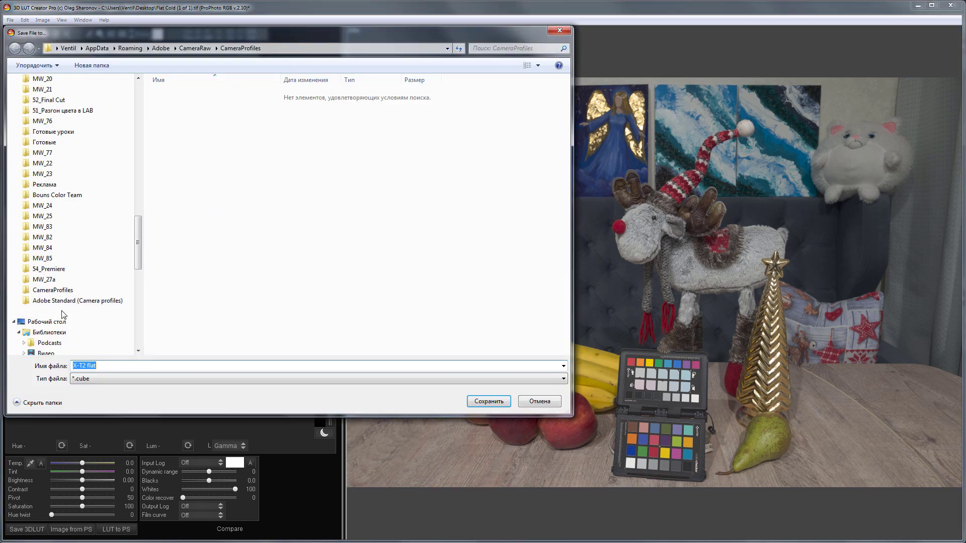
click(57, 323)
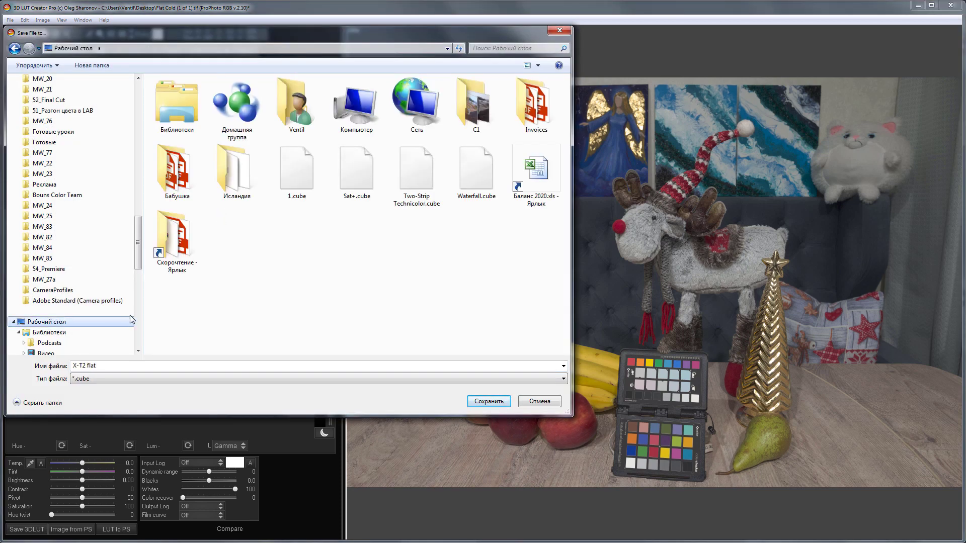
click(103, 366)
text(X-T2 cold (no contrast))
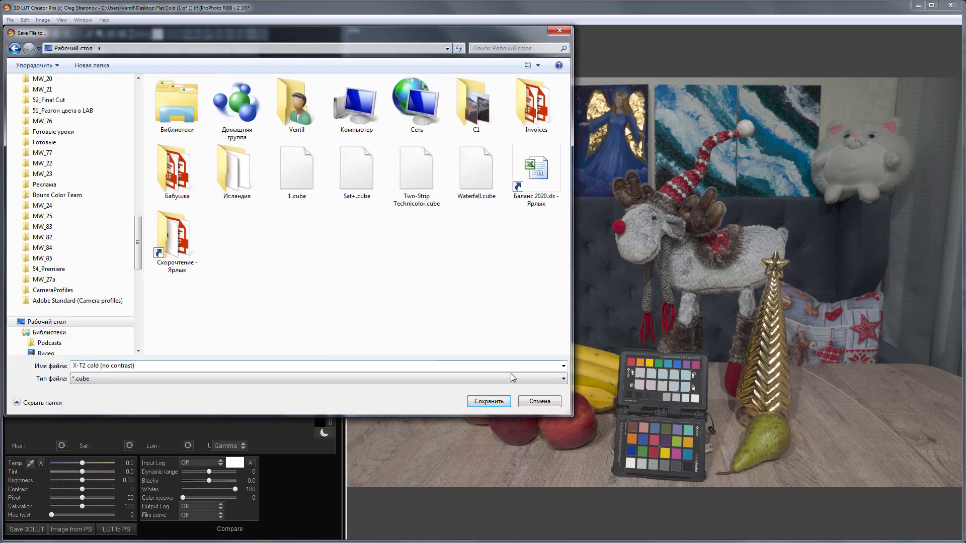
click(491, 403)
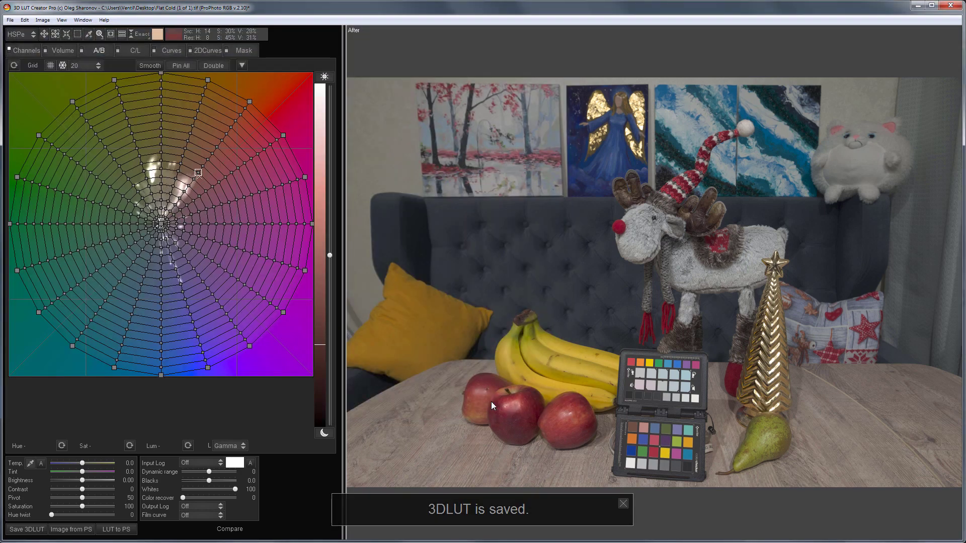
Apply the ACR2012 film curve and begin another 3D LUT export
click(221, 517)
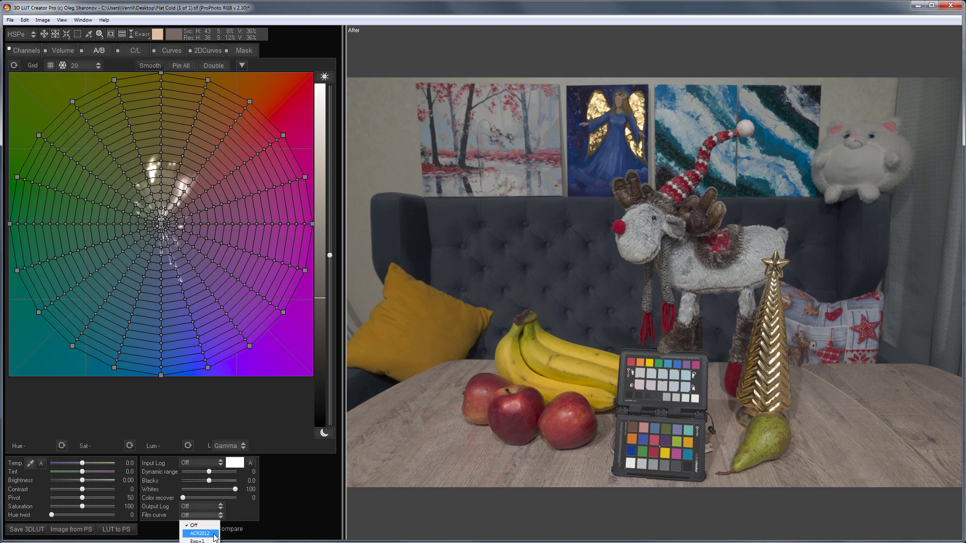
click(215, 538)
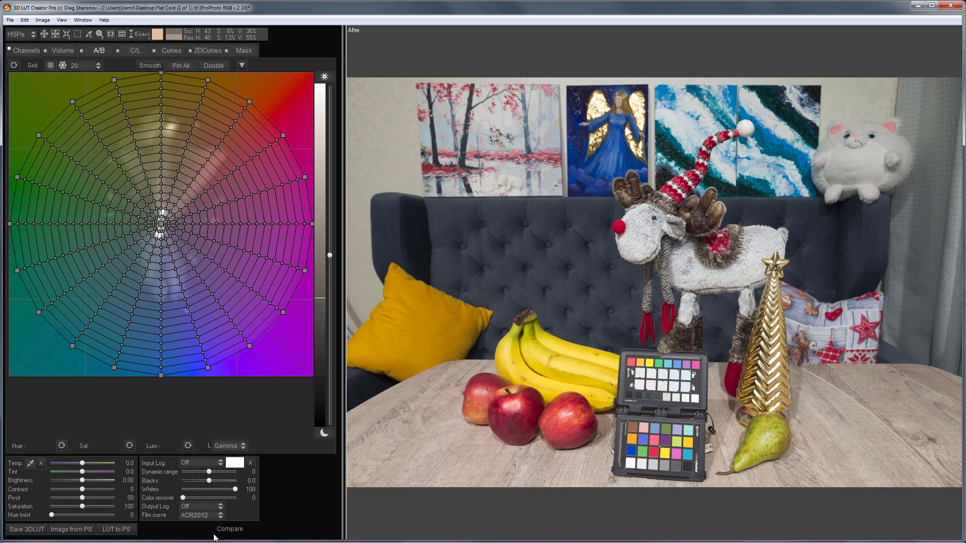
click(10, 20)
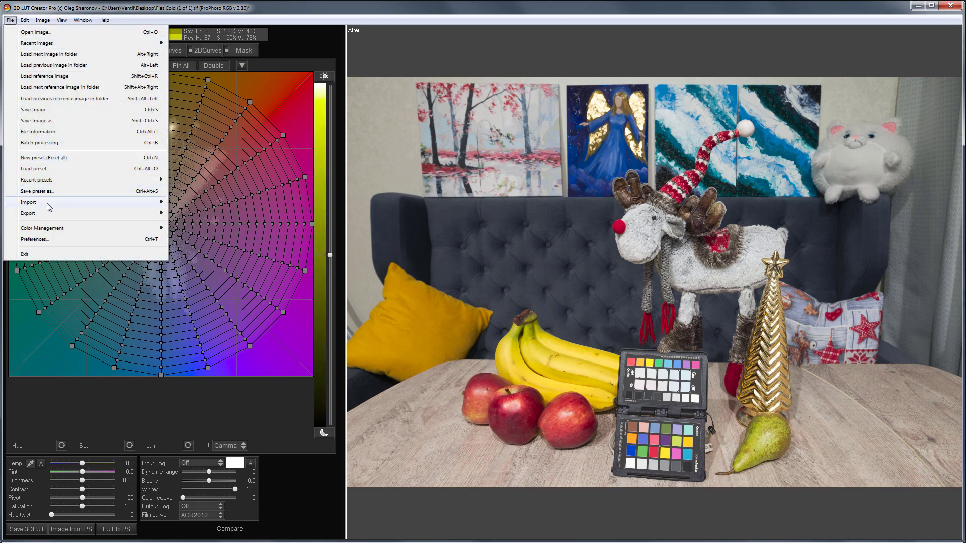
mouse_move(53, 216)
click(232, 214)
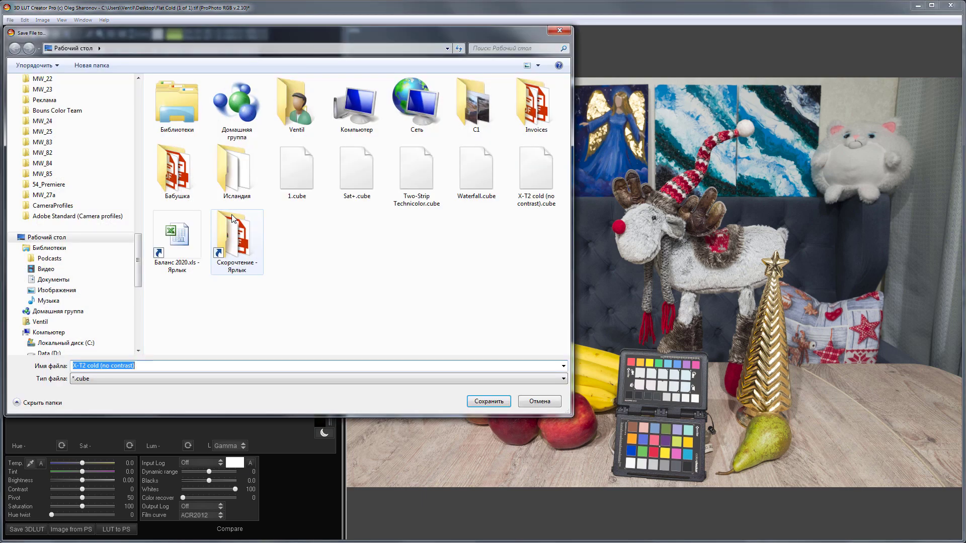
Save the LUT as 'X-T2 cold (contrast)', then start a fresh LUT
click(110, 366)
key(BackSpace)
key(BackSpace)
key(BackSpace)
click(488, 401)
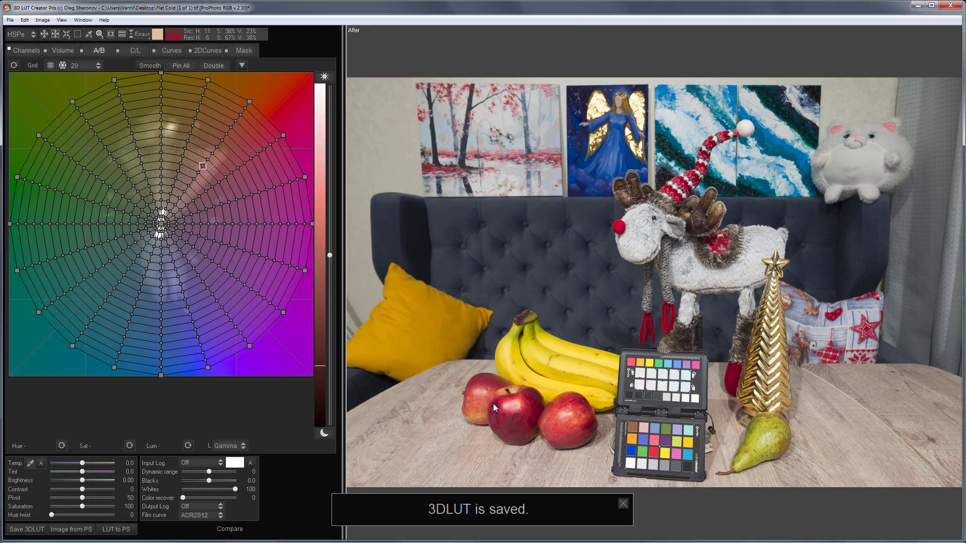
key(ctrl+n)
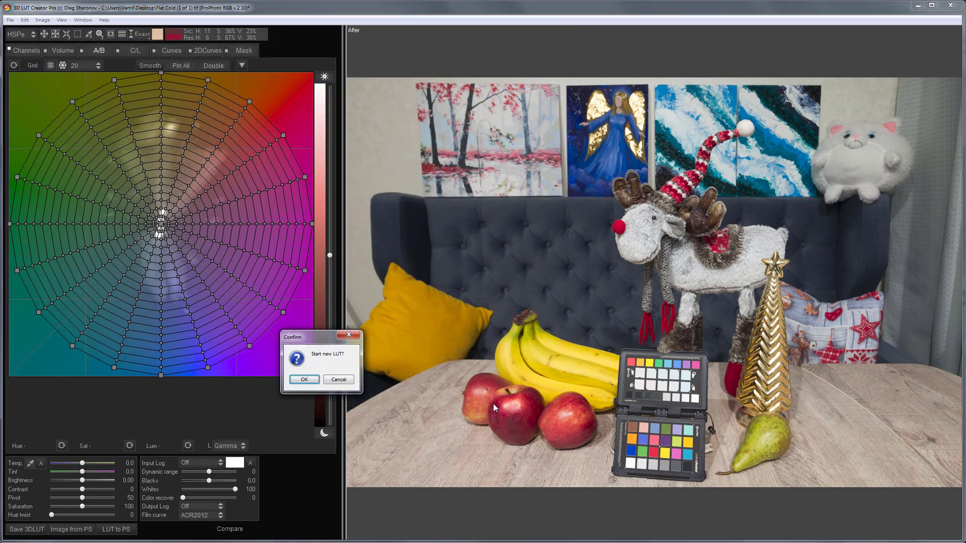
key(Return)
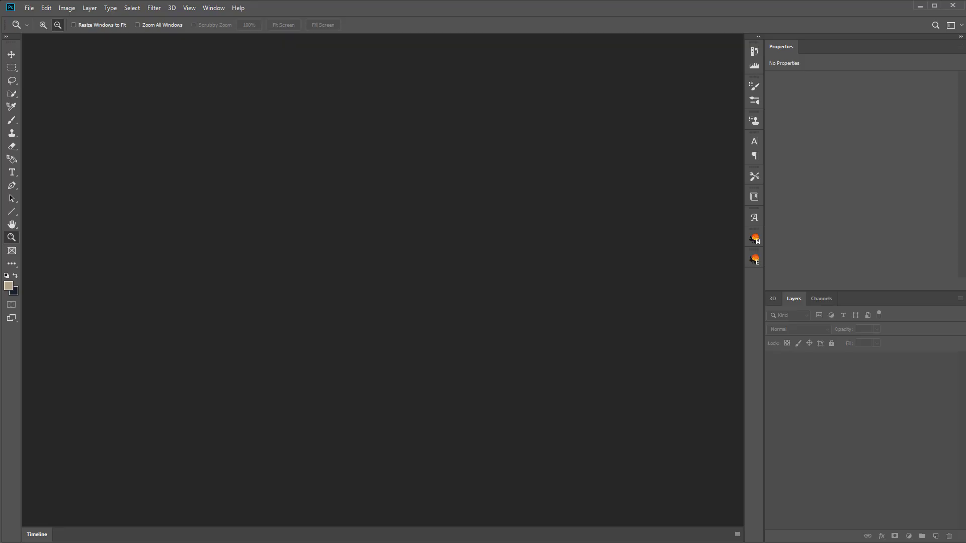
Open DSCF1848.RAF in Camera Raw and apply the X-T2 flat profile
drag(282, 503, 351, 312)
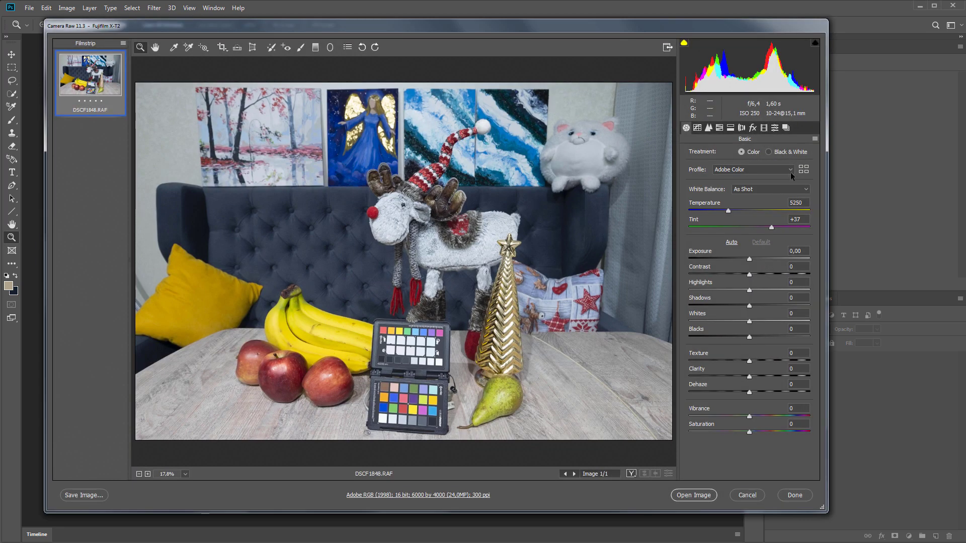
click(808, 172)
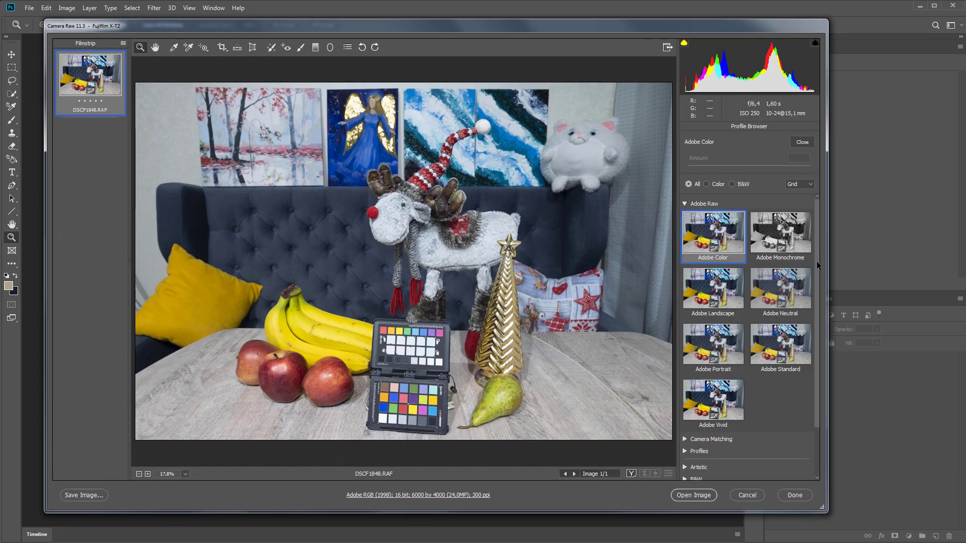
click(686, 452)
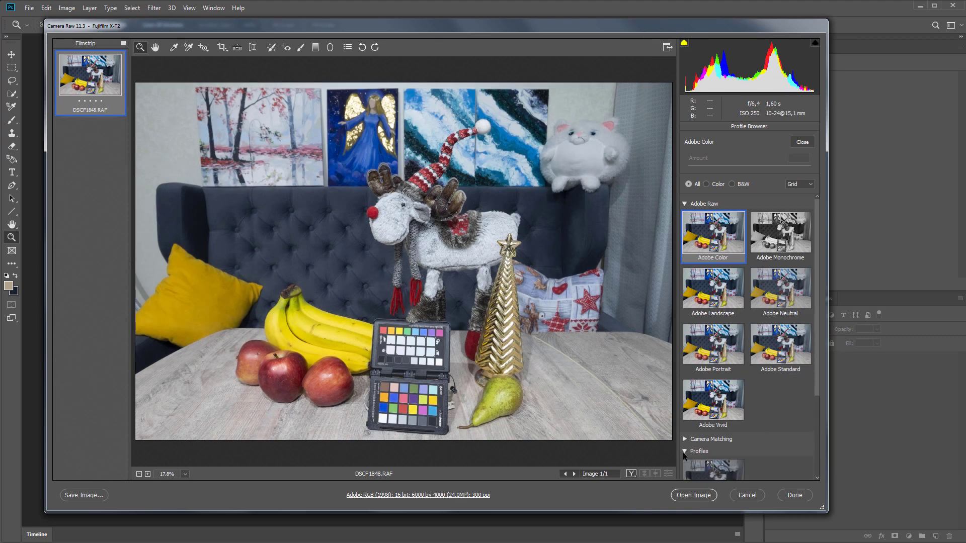
click(712, 476)
click(803, 141)
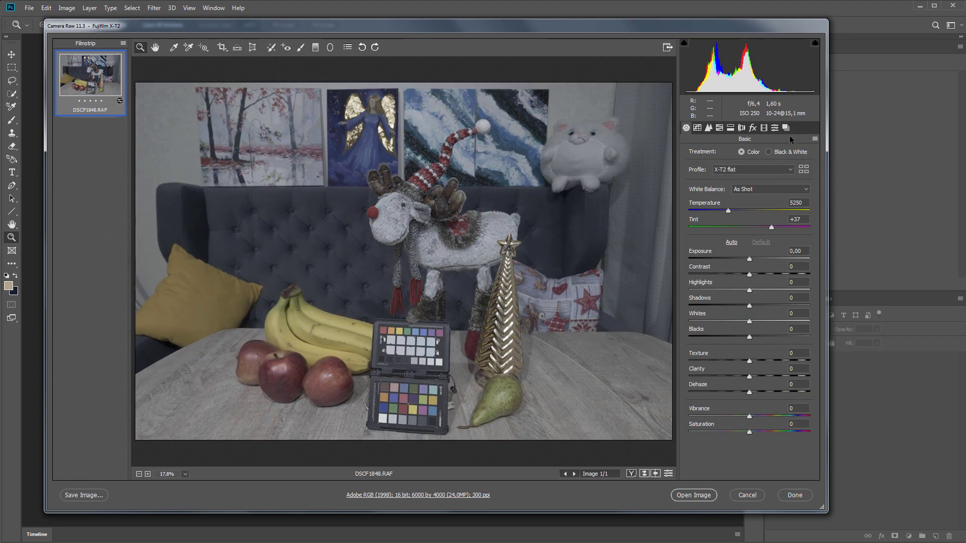
Bring up the New Profile dialog from the Presets panel
click(774, 128)
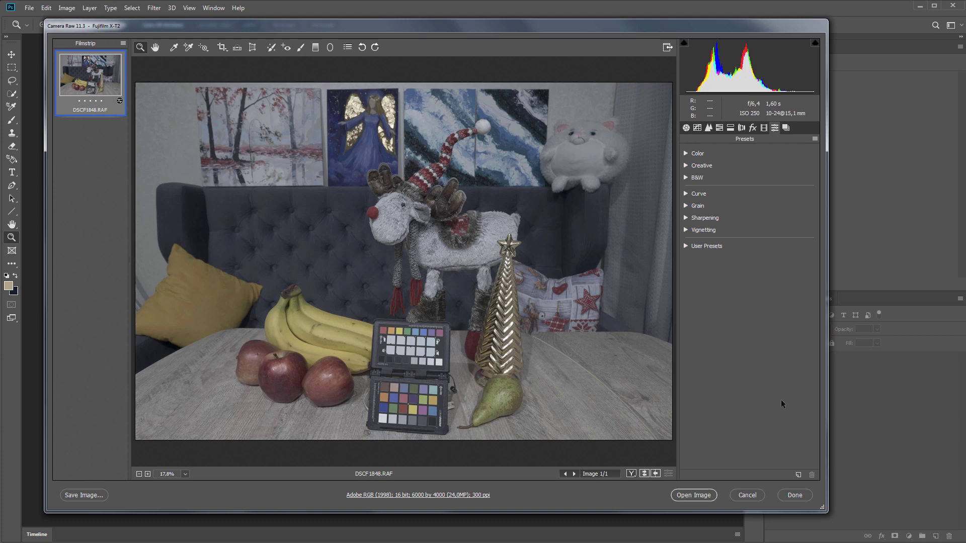
key(alt)
alt+click(799, 475)
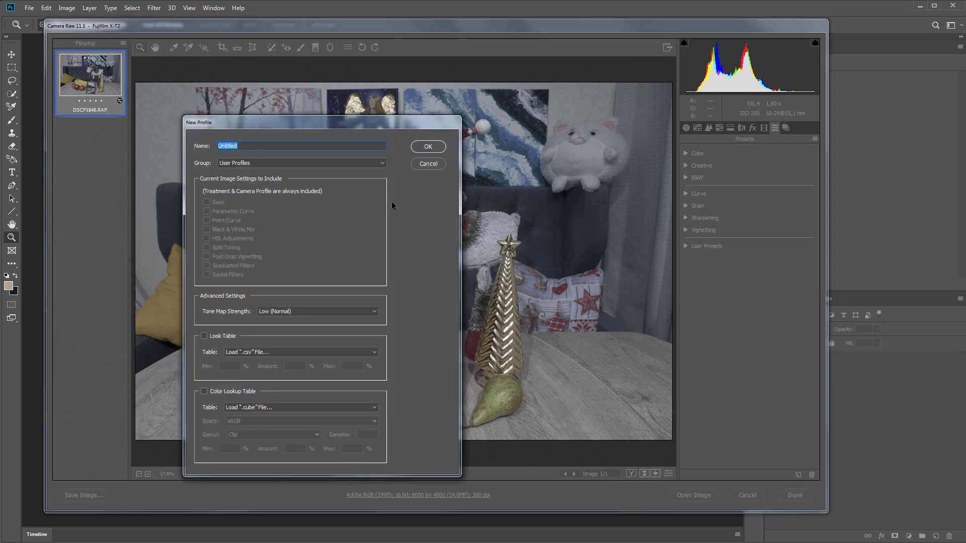
Name the profile 'Cold (no contrast)', load X-T2 cold (no contrast).cube, set ProPhoto RGB, and save
text(Cold ()no contrast))
click(205, 393)
scroll(629, 262, down, 2)
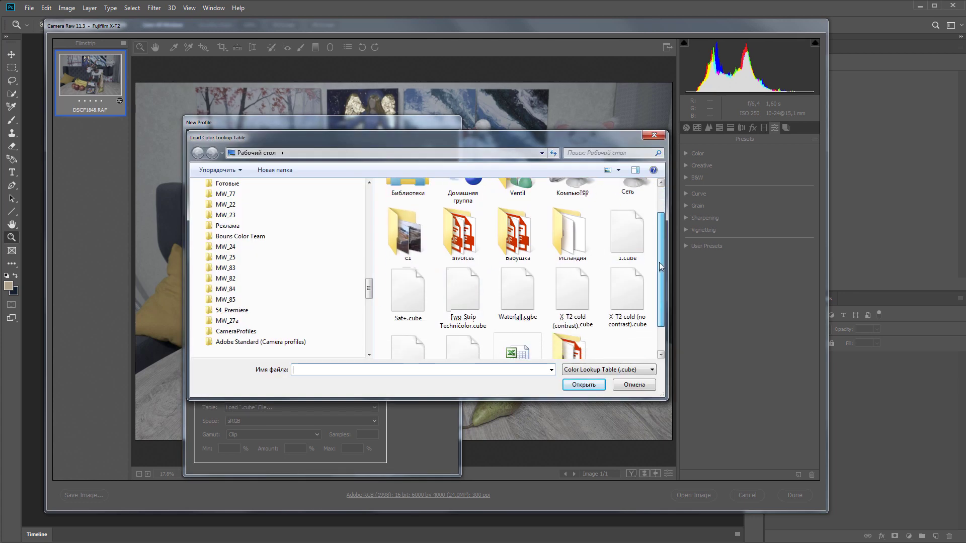
double_click(633, 265)
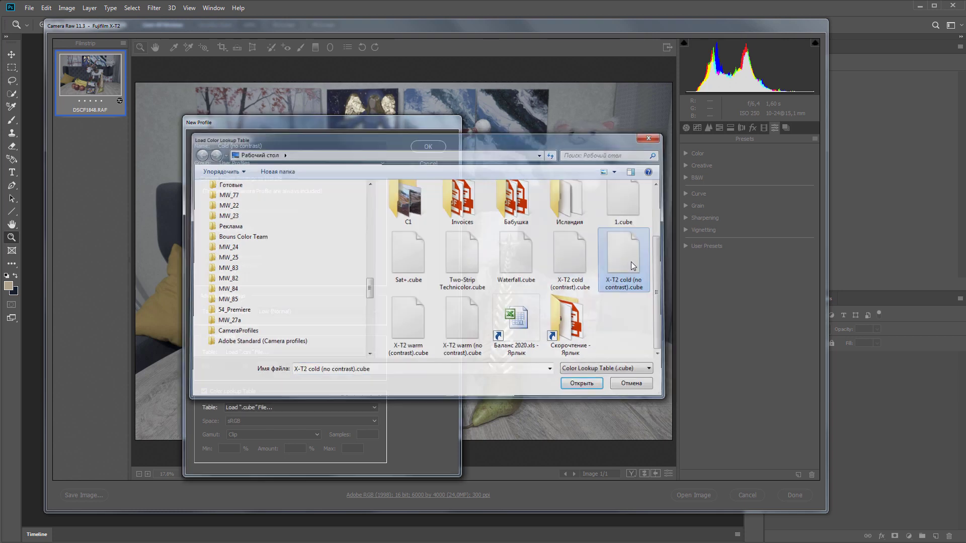
click(344, 420)
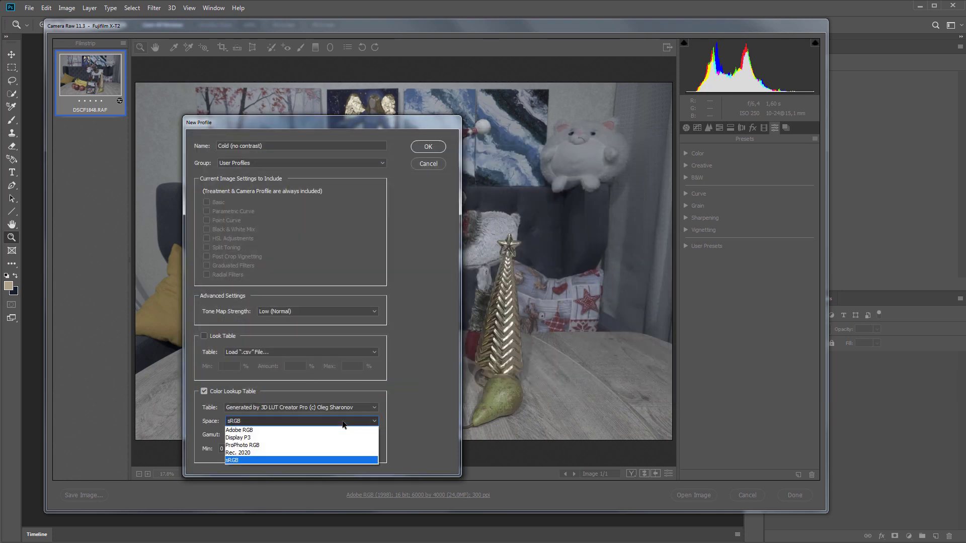
click(336, 446)
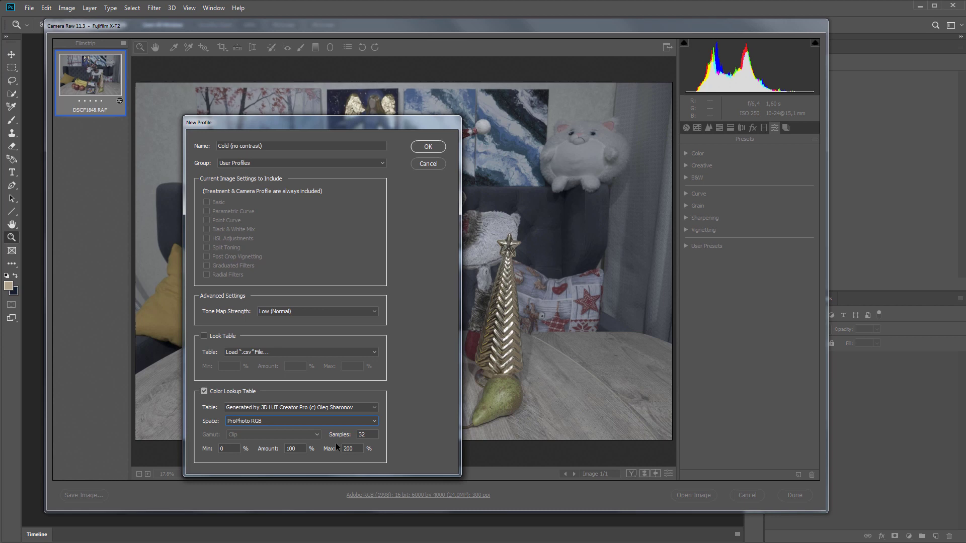
click(427, 149)
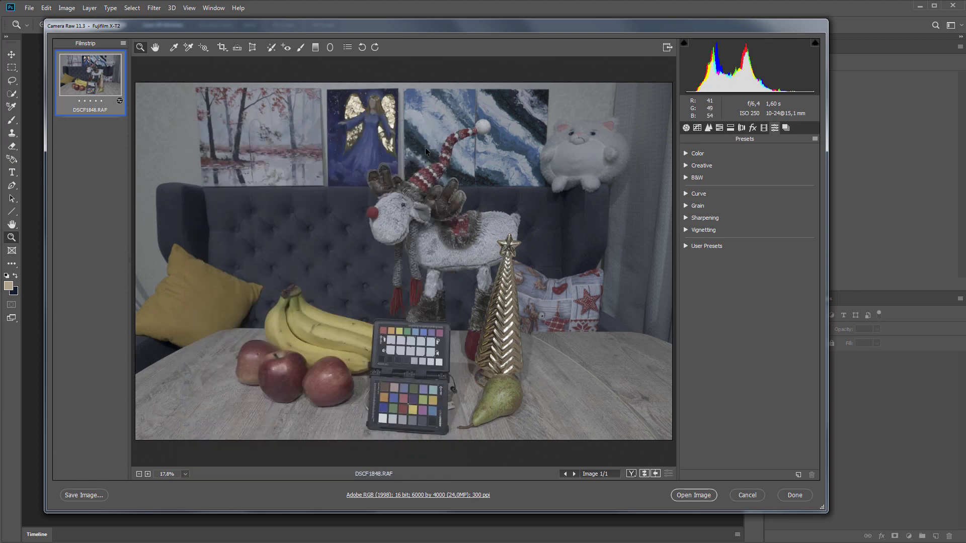
Save a 'Cold (contrast)' profile from X-T2 cold (contrast).cube in ProPhoto RGB, then cancel Camera Raw
key(alt)
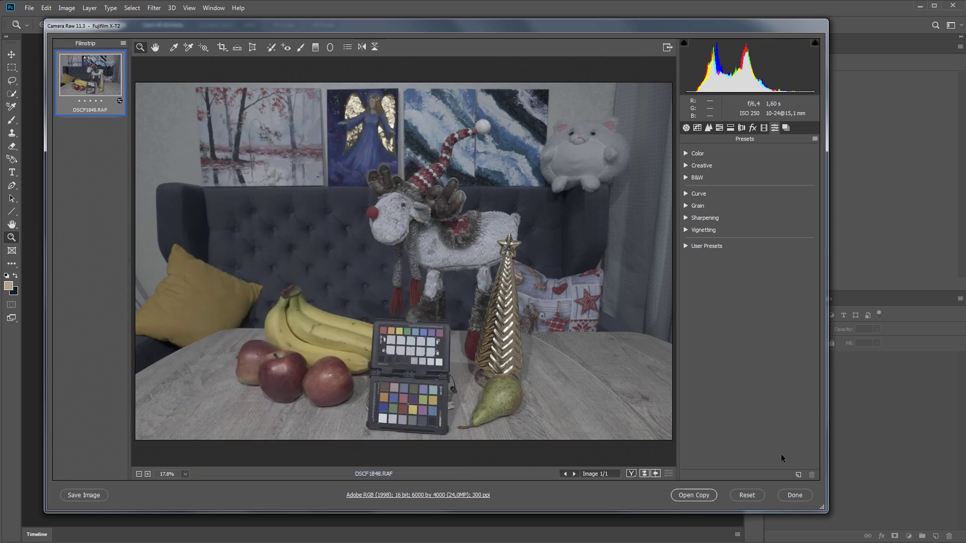
alt+click(799, 475)
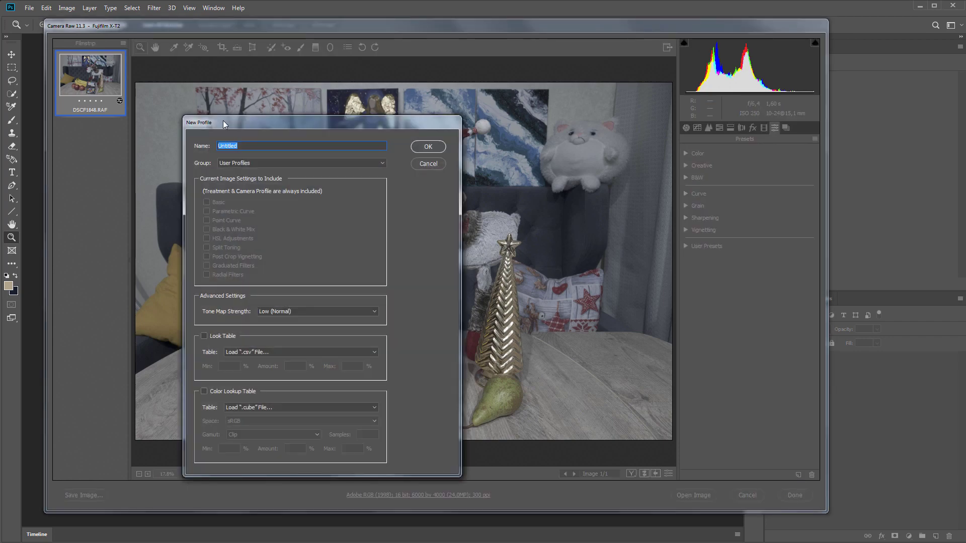
click(215, 391)
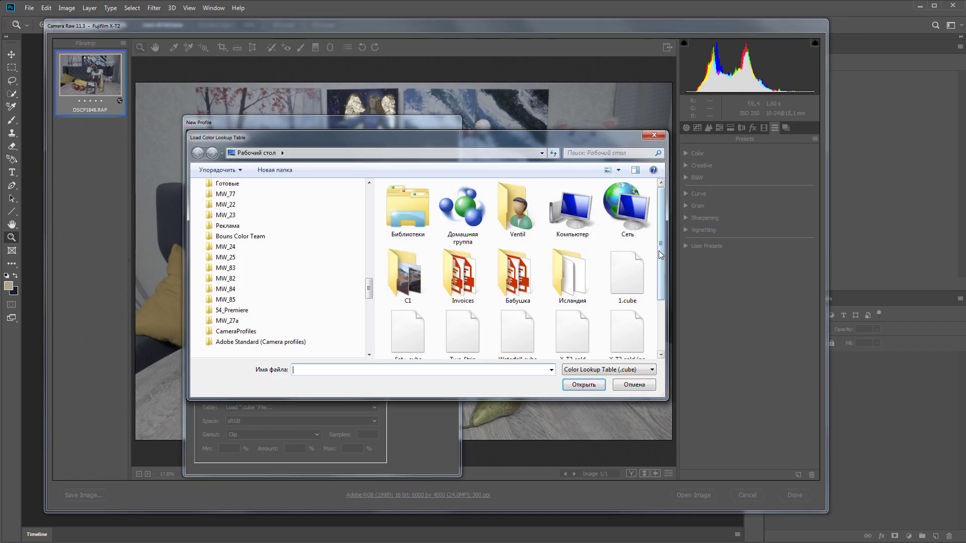
drag(662, 252, 662, 294)
double_click(572, 272)
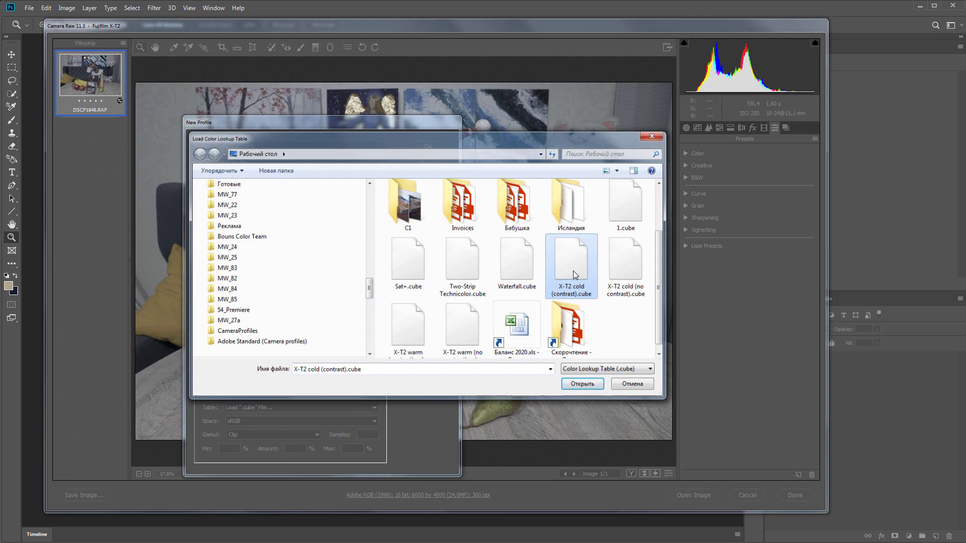
click(352, 421)
click(309, 447)
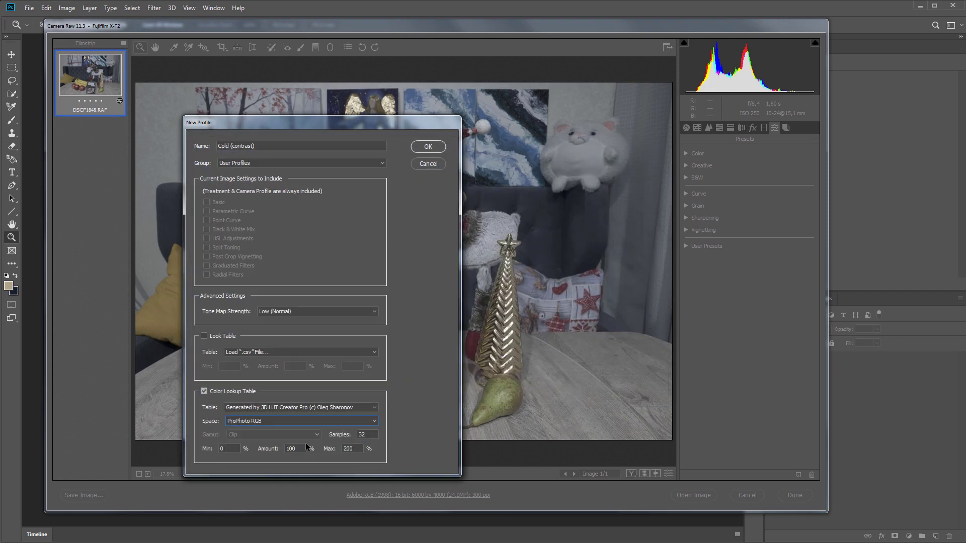
click(429, 146)
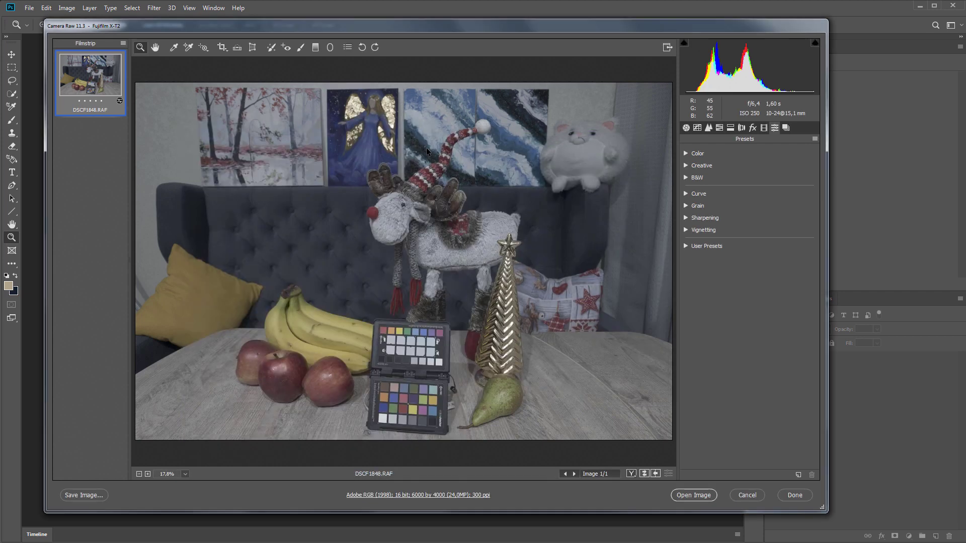
click(743, 495)
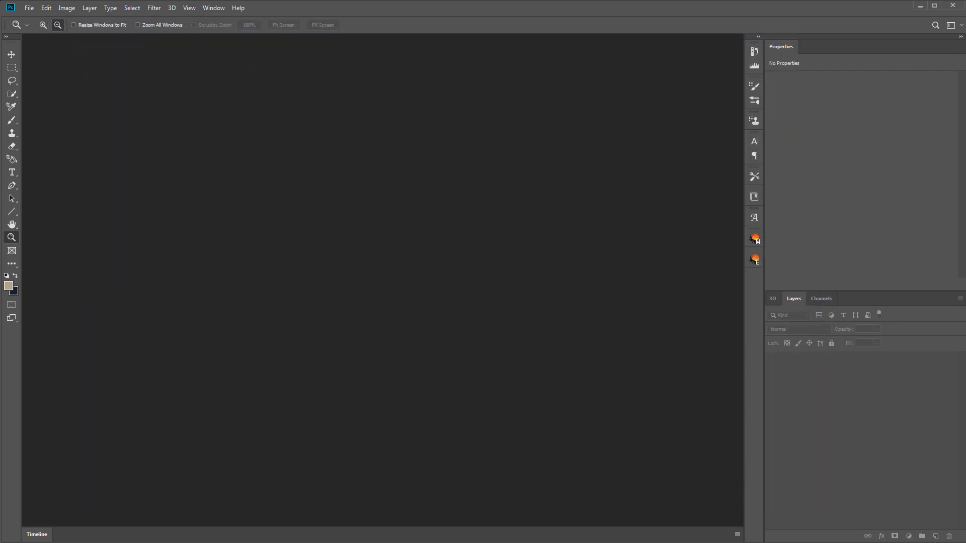
Select DSCF1848 and change its profile from X-T2 flat to Adobe Color
drag(297, 540, 316, 397)
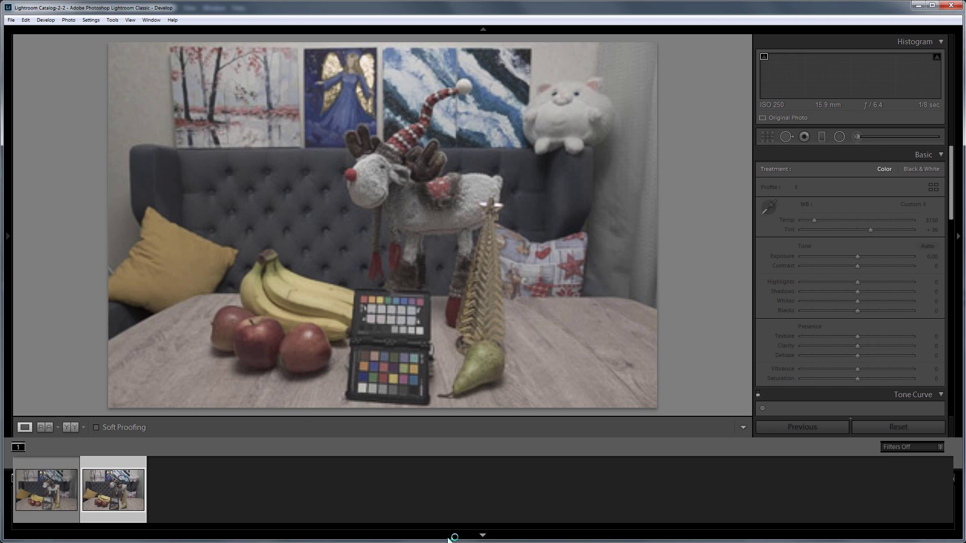
click(55, 488)
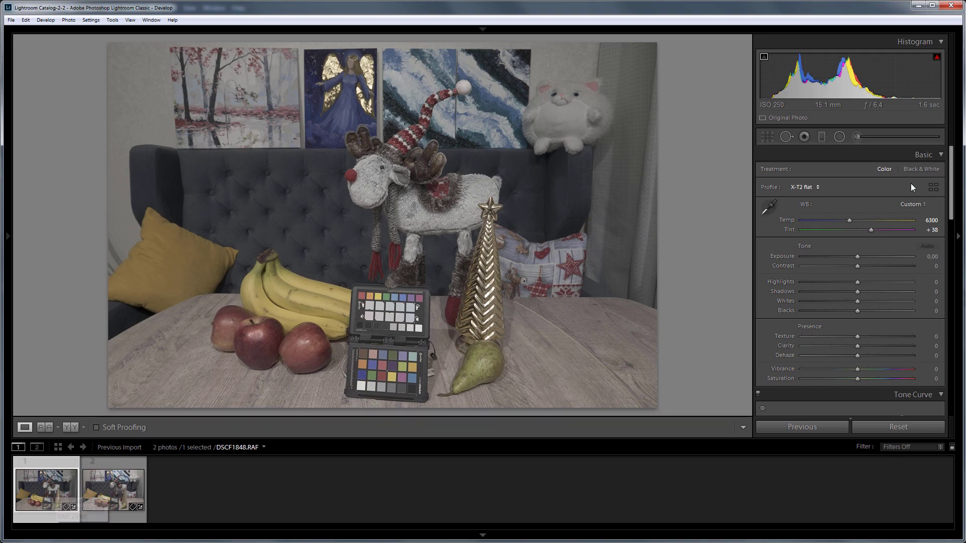
click(934, 188)
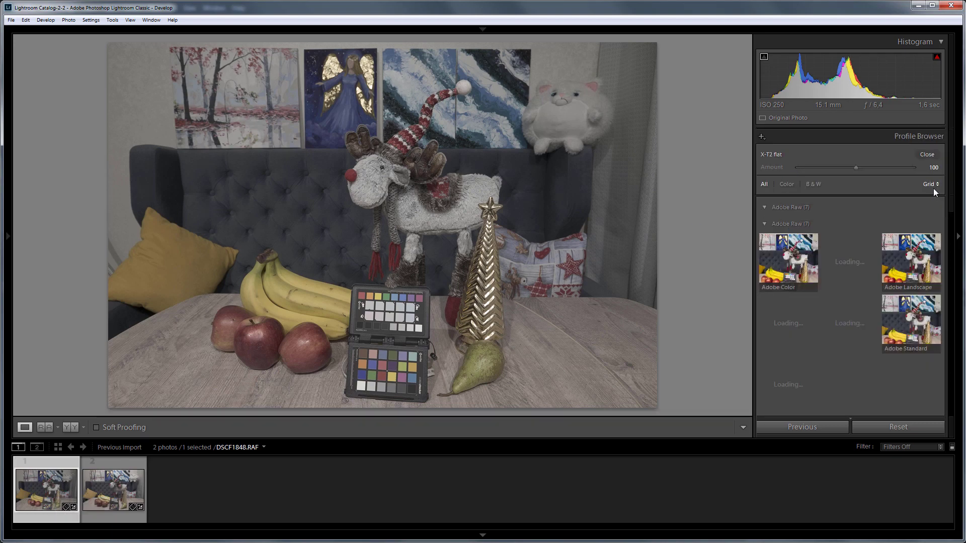
click(792, 246)
Sample white balance on the grey patch and make two virtual copies of DSCF1848
click(927, 155)
click(768, 206)
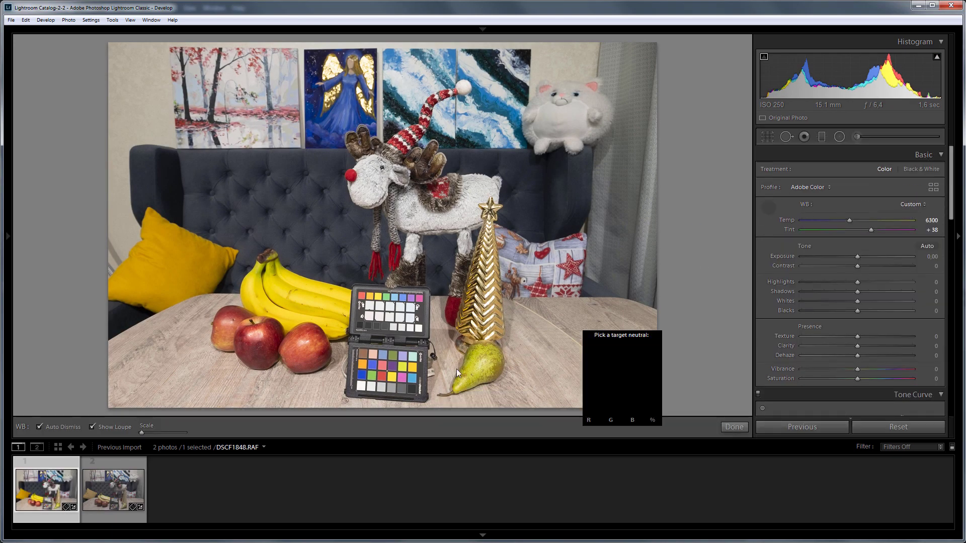
right_click(60, 485)
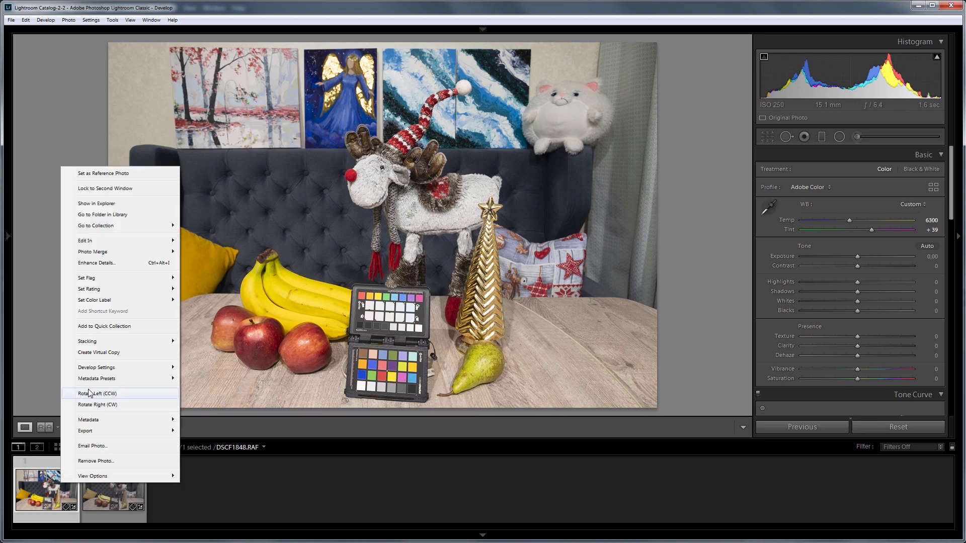
click(116, 394)
right_click(108, 483)
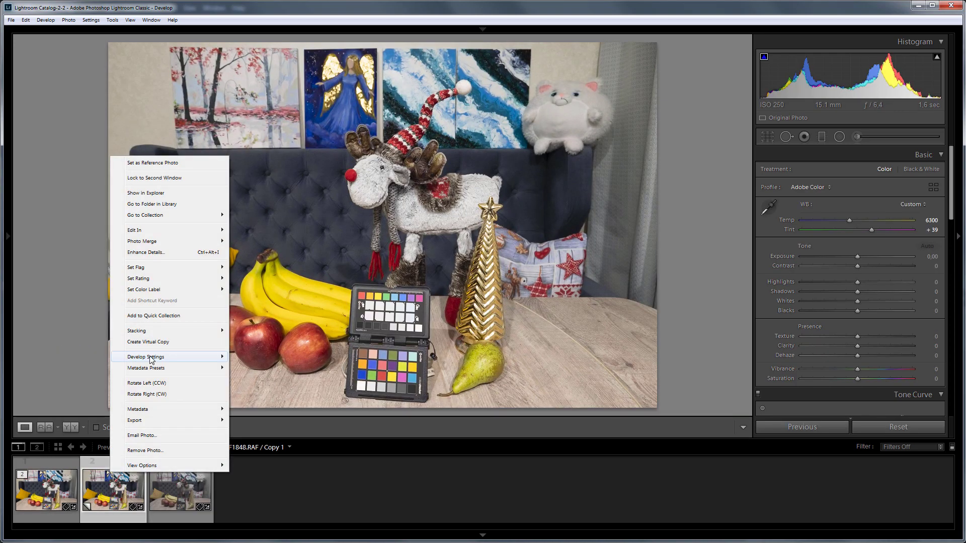
click(170, 346)
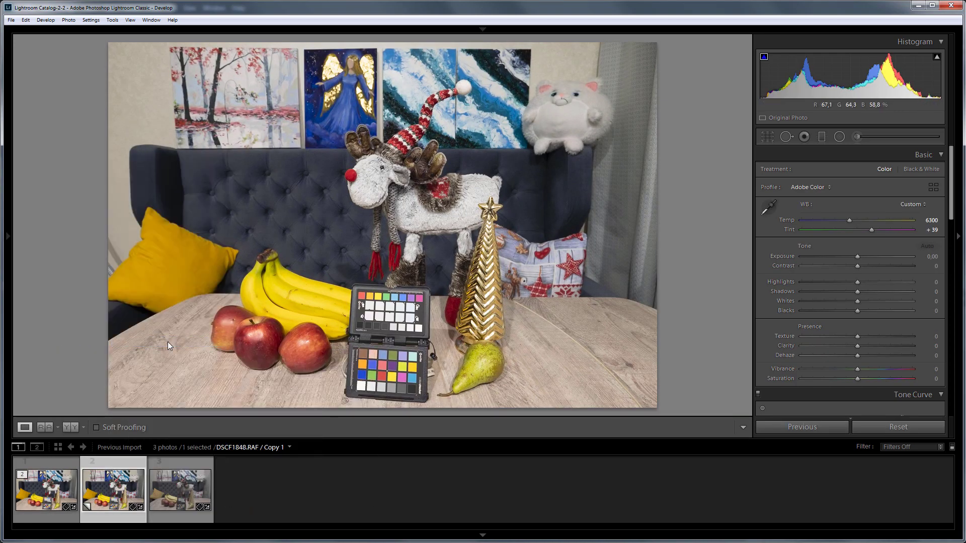
Give the first copy the Cold (no contrast) profile and the second Cold (contrast)
click(113, 486)
click(933, 187)
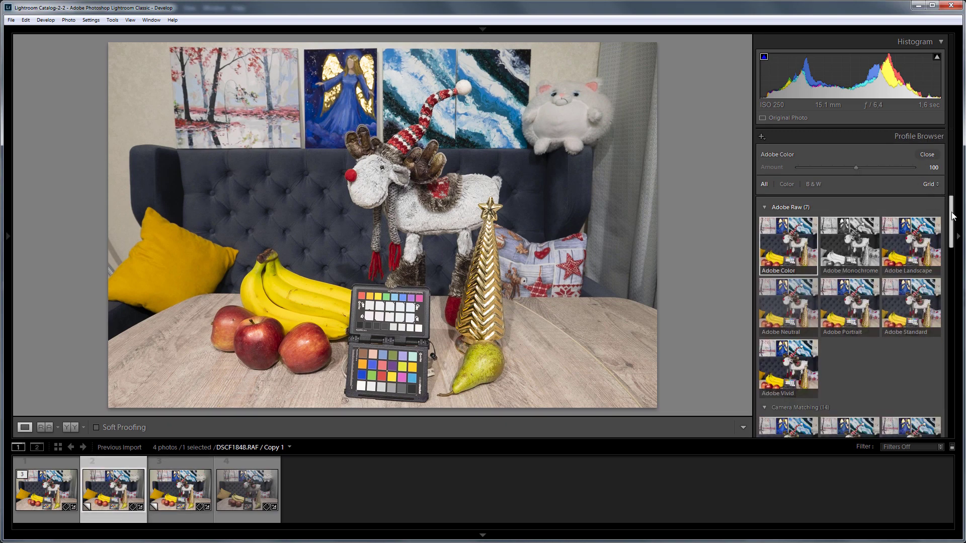
drag(951, 216, 957, 405)
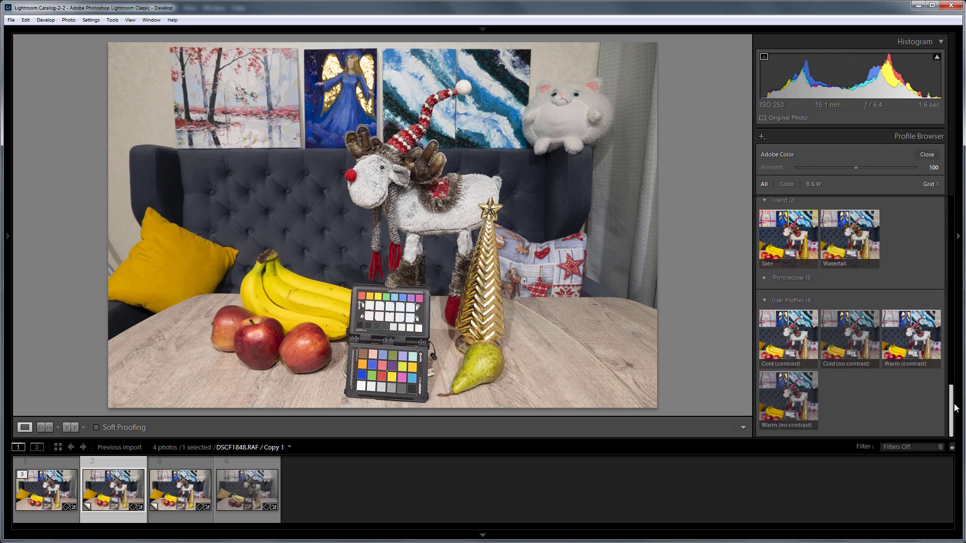
click(858, 345)
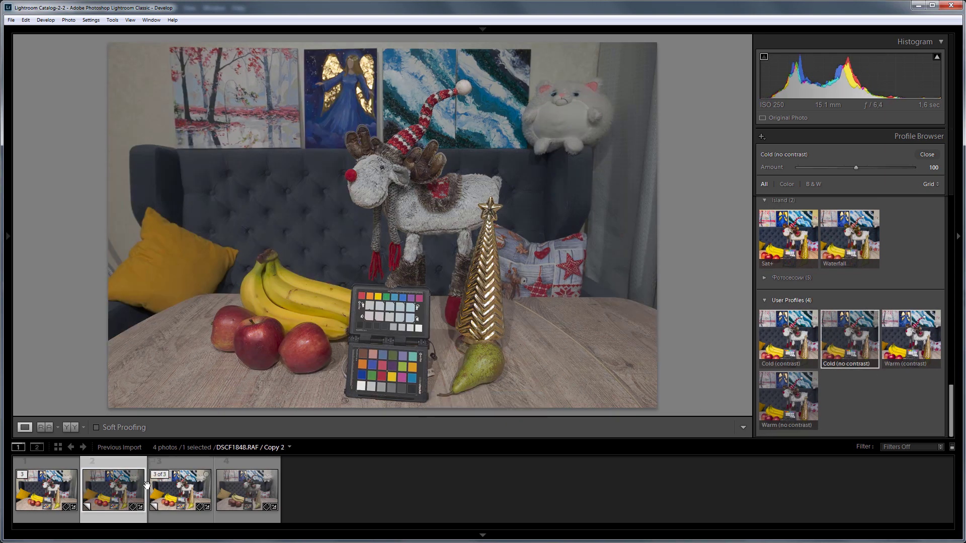
click(168, 490)
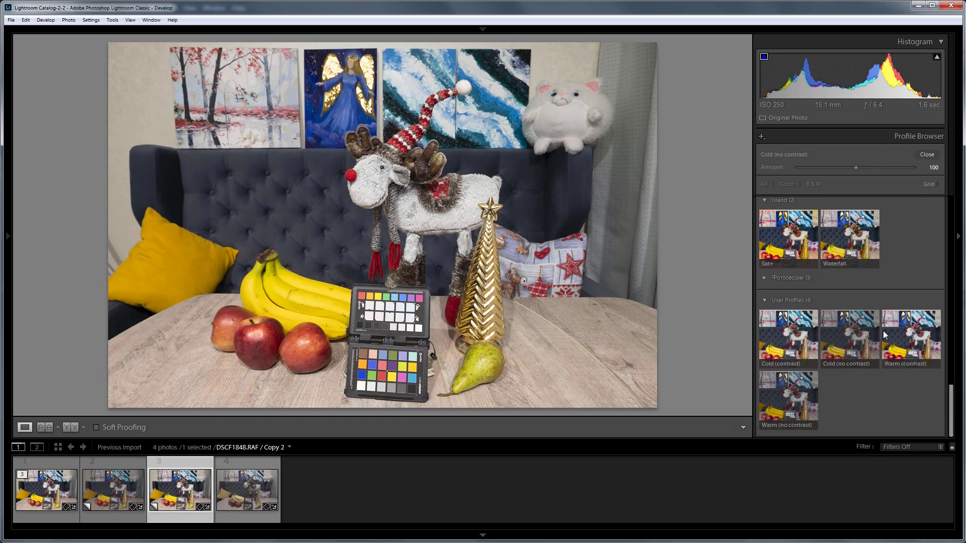
click(797, 348)
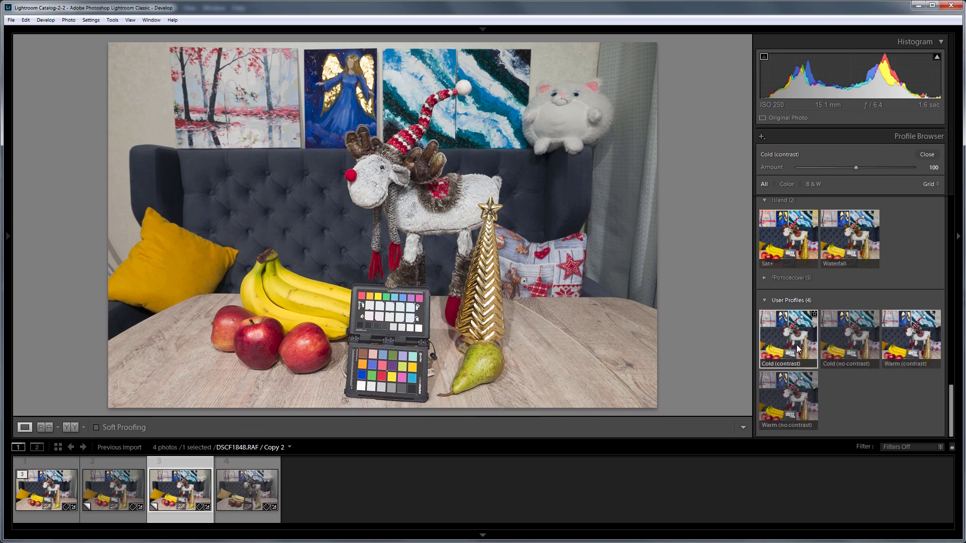
Select the warm shot DSCF1849 and apply the Adobe Color profile
click(240, 494)
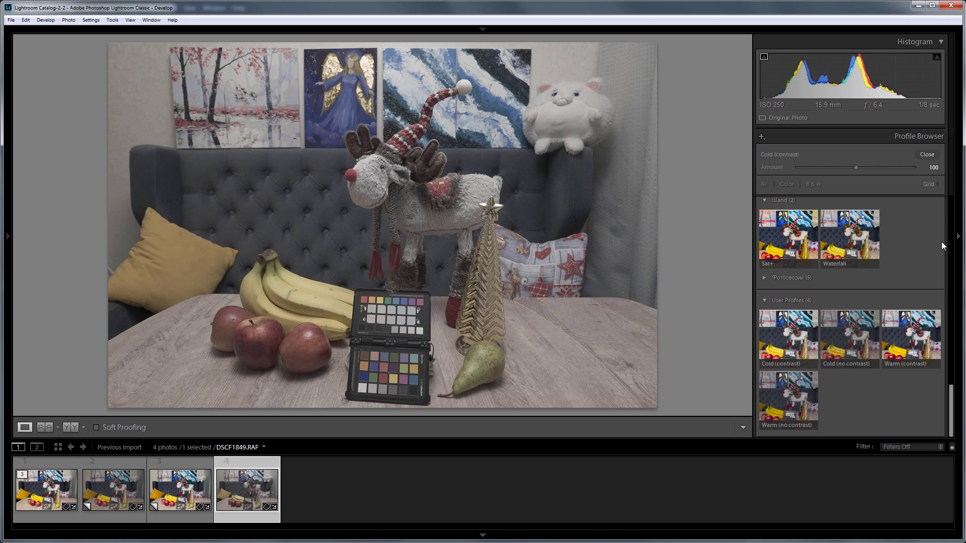
scroll(908, 229, up, 15)
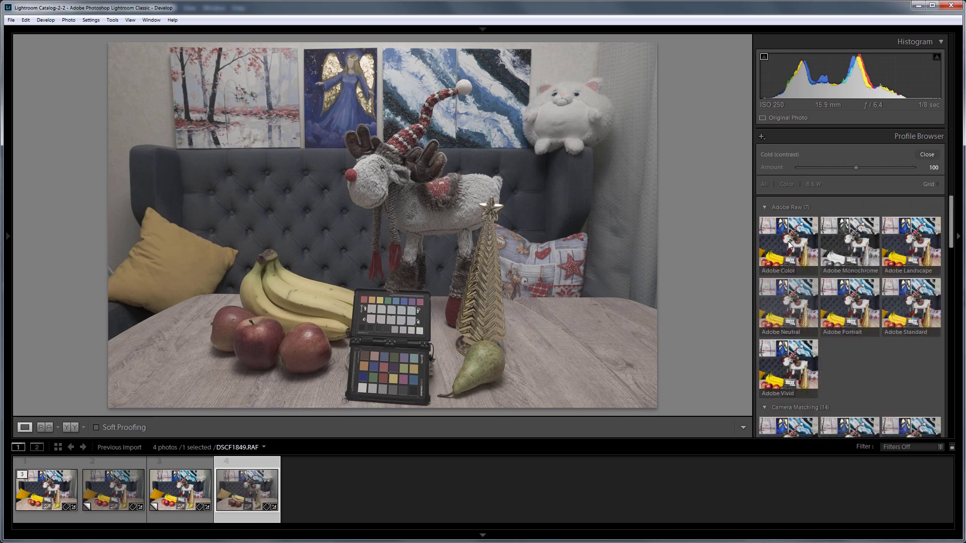
click(788, 240)
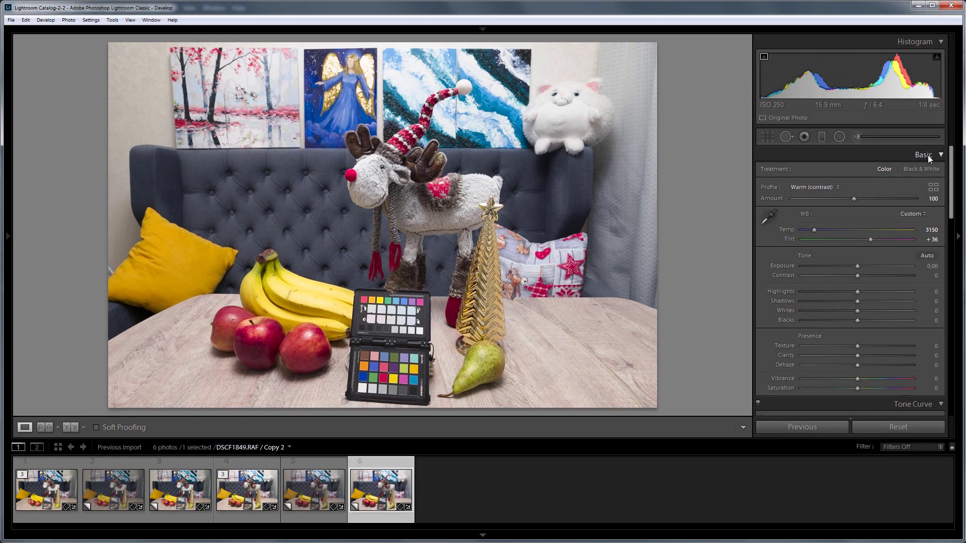
Resample white balance on the grey patch for the warm Copy 1 and both cold copies
click(768, 217)
click(384, 390)
key(Left)
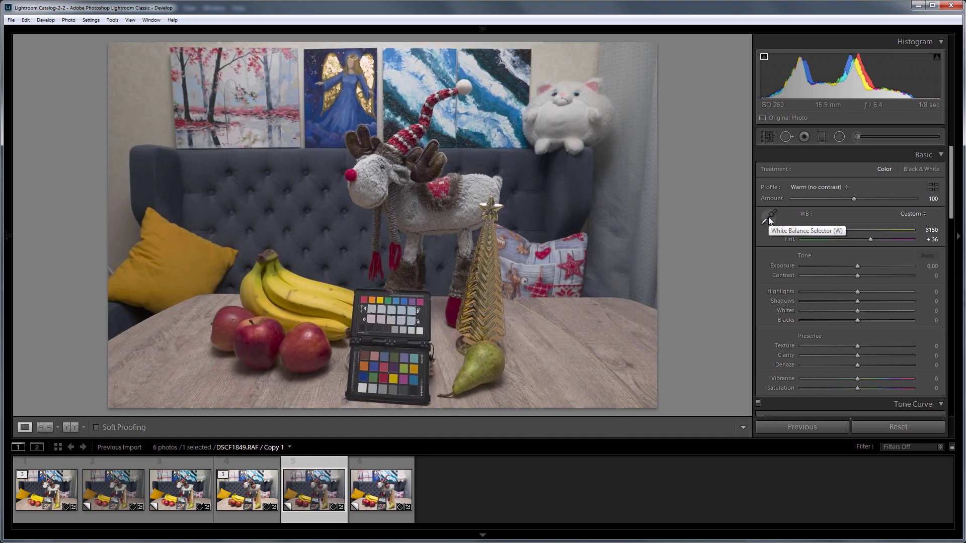
click(769, 217)
click(385, 391)
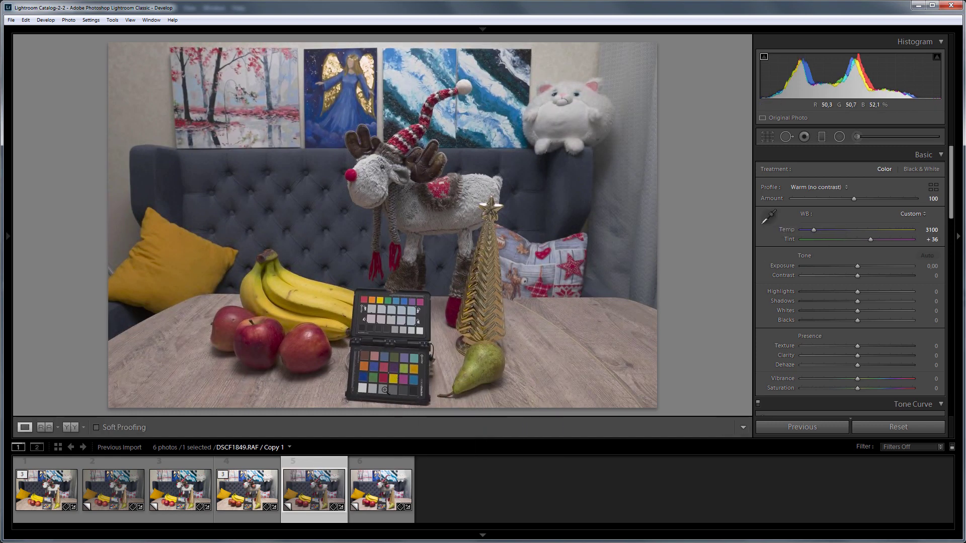
click(180, 491)
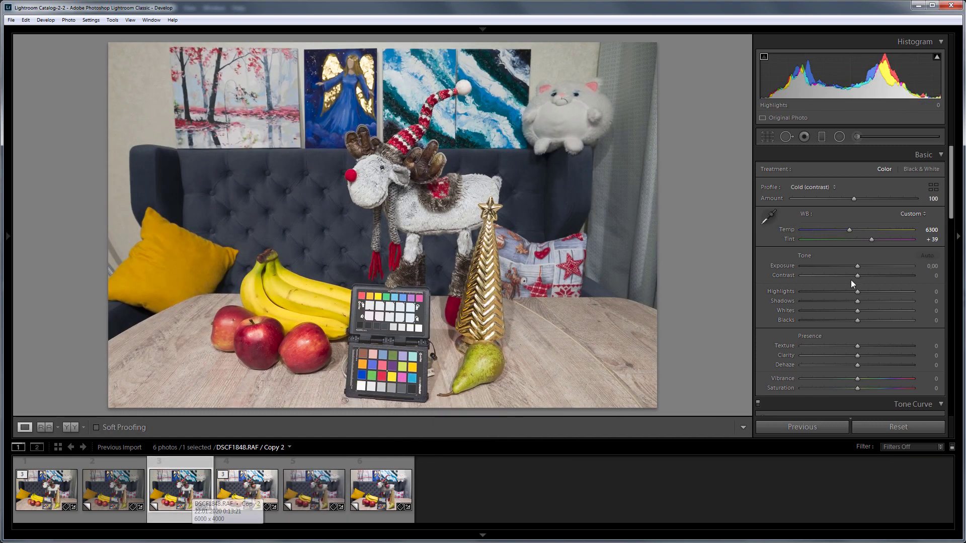
click(768, 217)
click(386, 389)
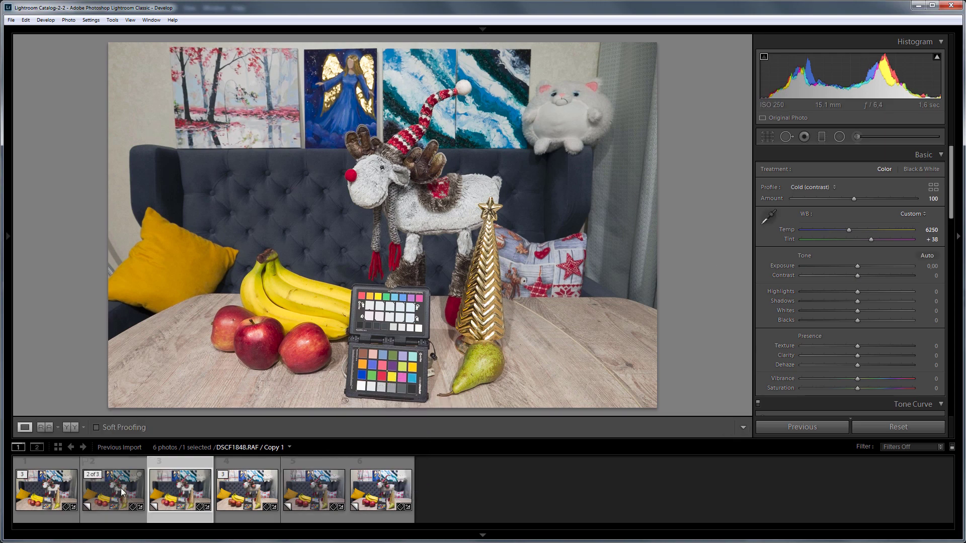
click(106, 486)
click(768, 217)
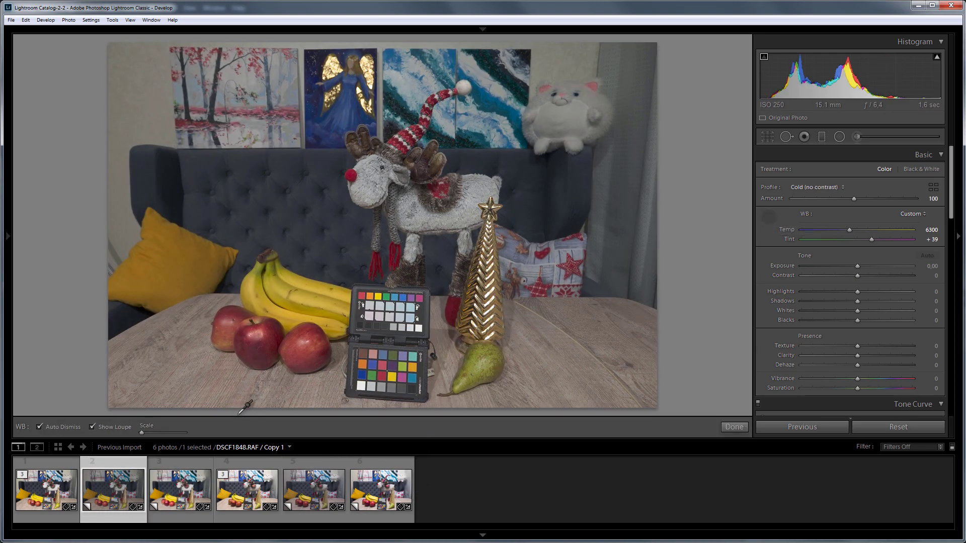
click(386, 389)
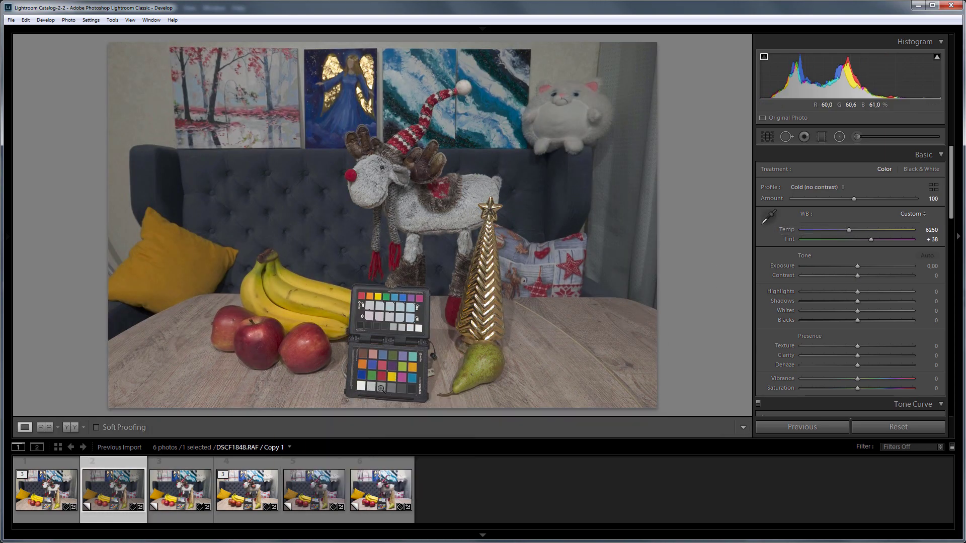
Flip between the cold original, Copy 1 and the Cold (contrast) Copy 2
click(37, 496)
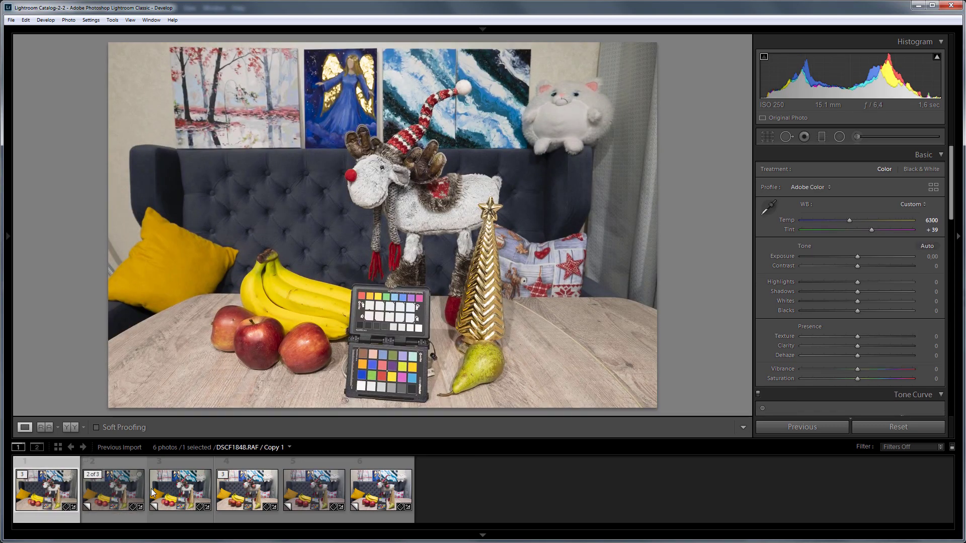
click(119, 495)
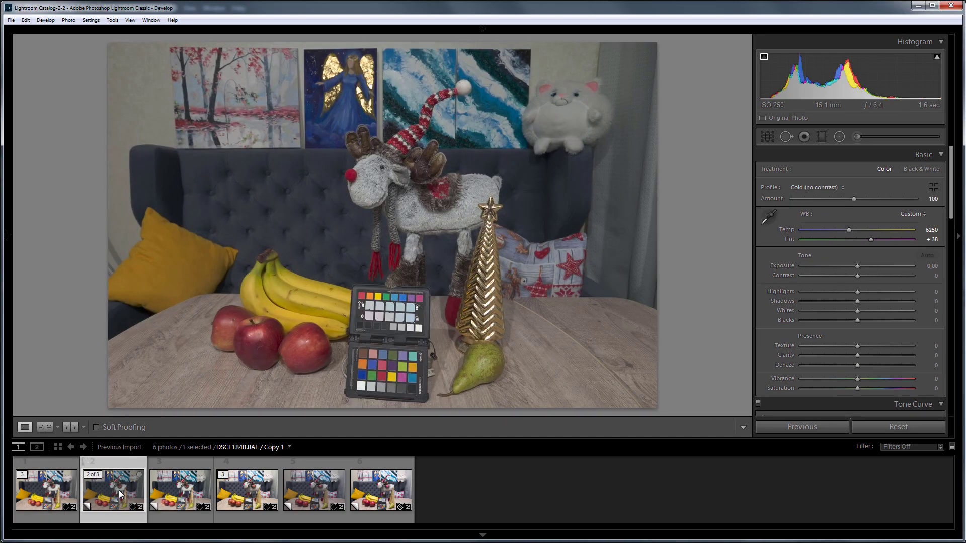
click(178, 493)
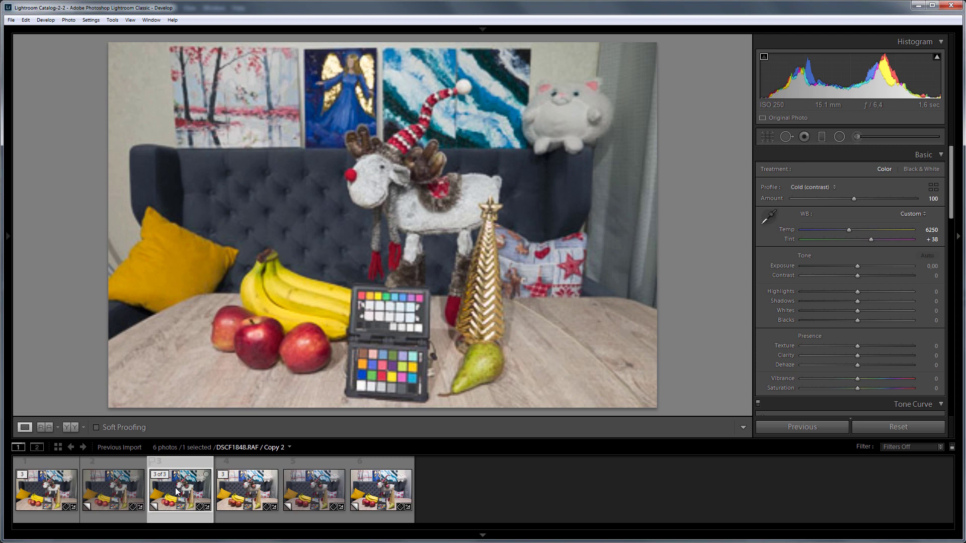
Set the Adobe Color original as reference photo and select Copy 2 to compare
click(58, 469)
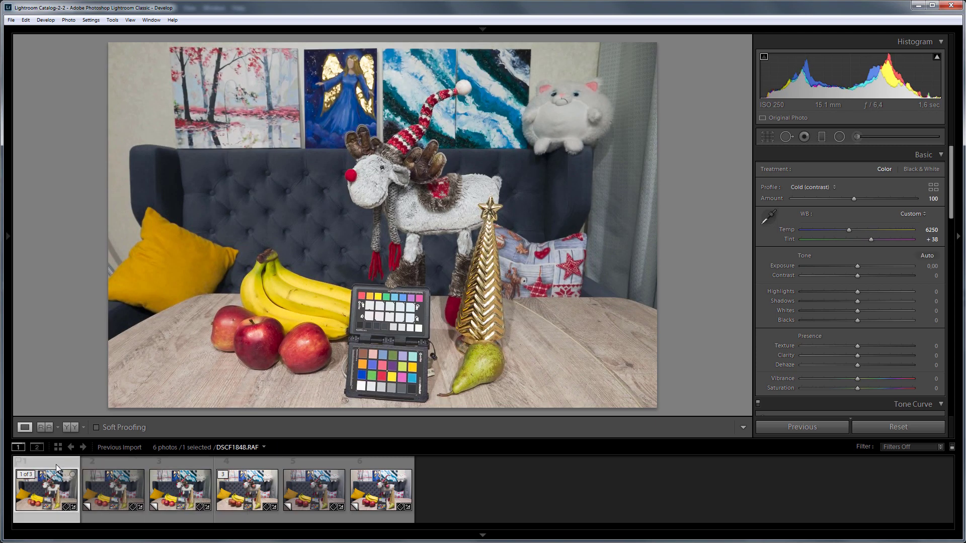
right_click(57, 468)
click(98, 154)
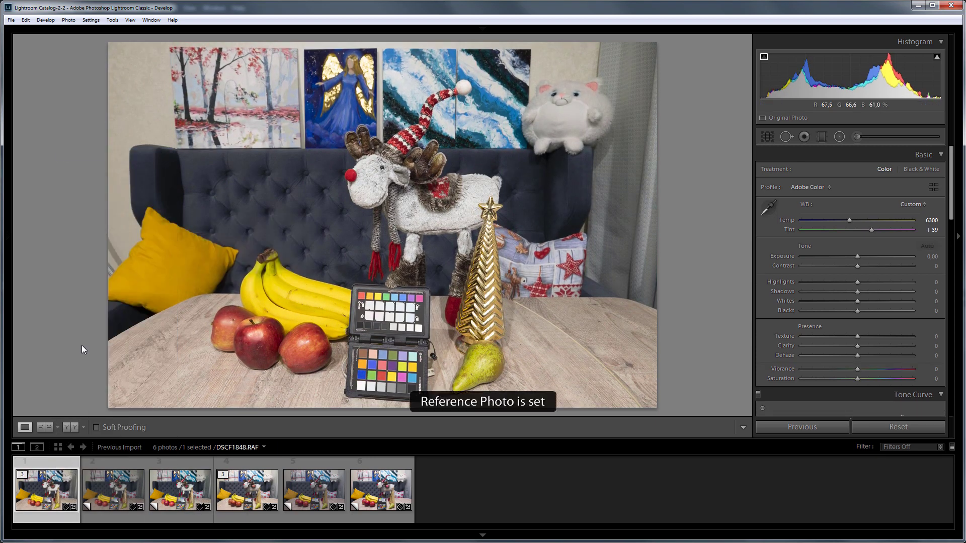
click(172, 488)
click(44, 427)
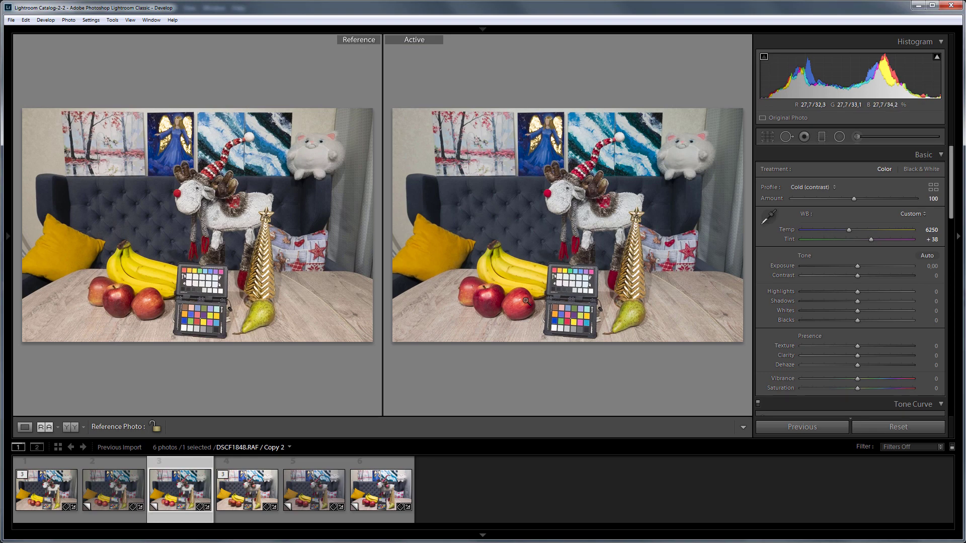
click(492, 296)
drag(492, 295, 574, 222)
click(224, 277)
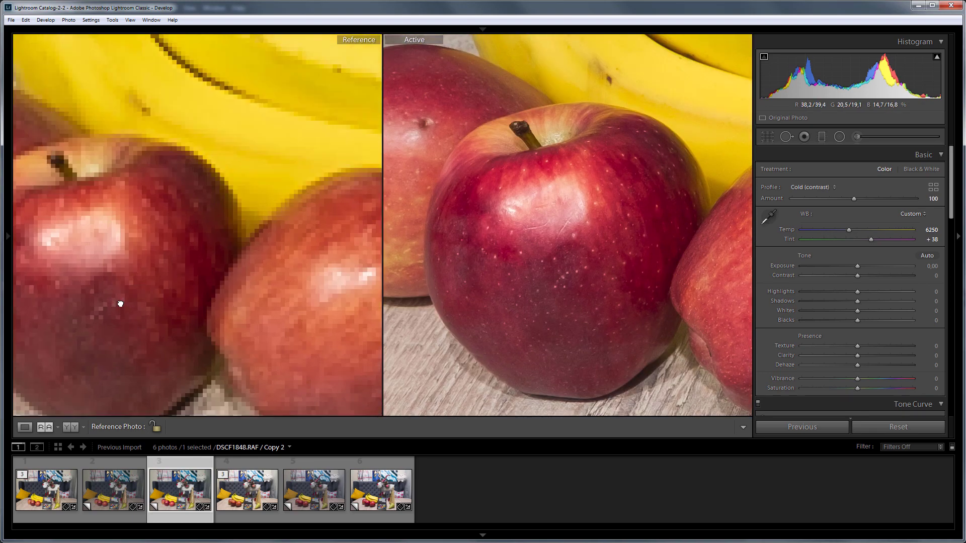
drag(119, 302, 216, 254)
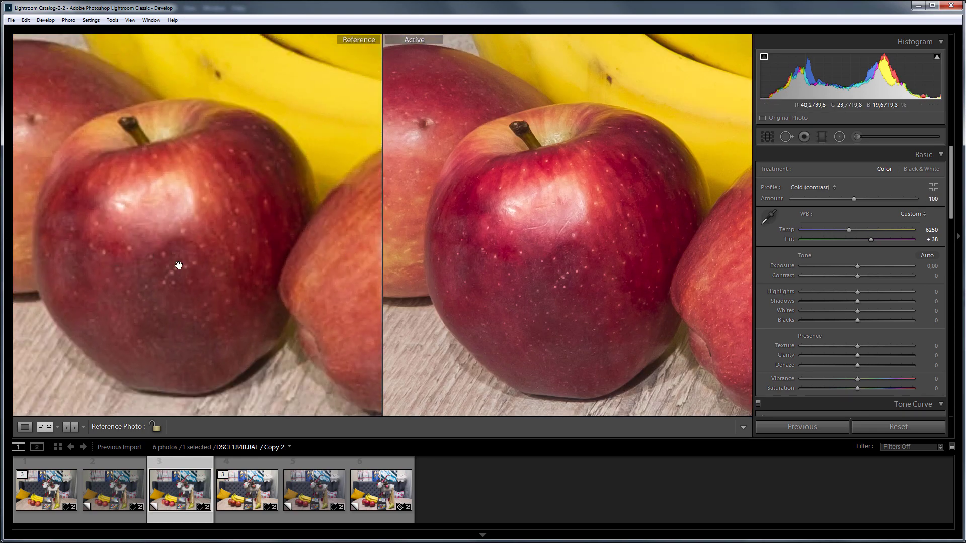
click(197, 249)
key(z)
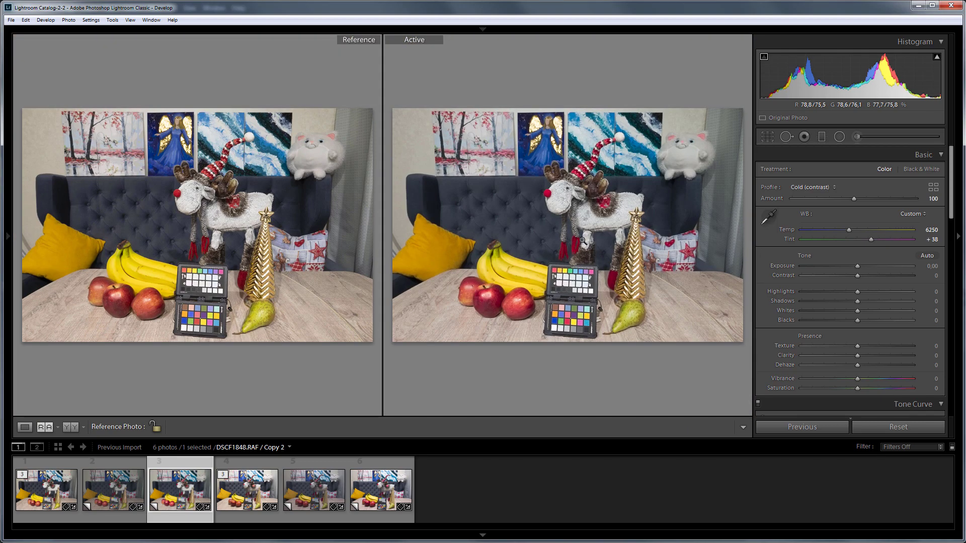
Make the warm Copy 2 active and set the warm original as reference photo
click(397, 475)
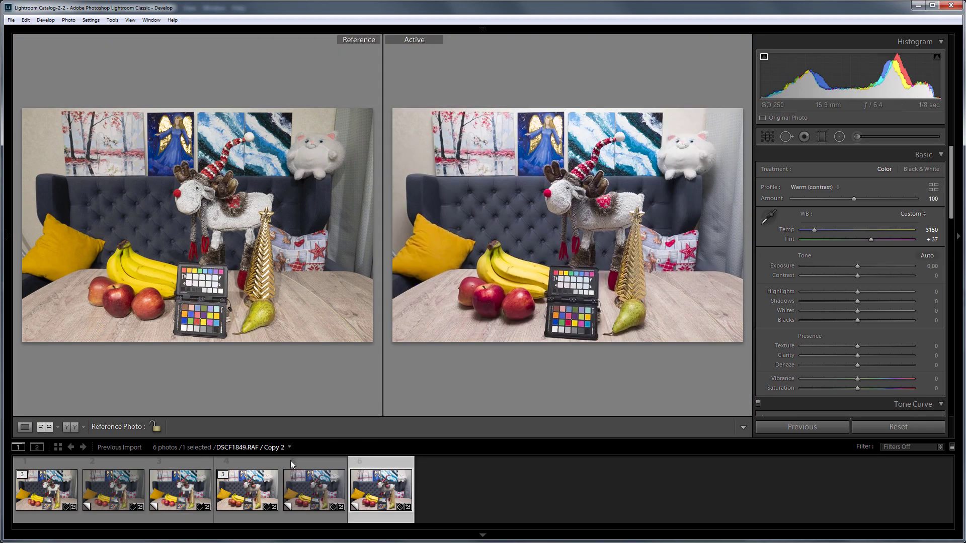
right_click(251, 468)
click(312, 156)
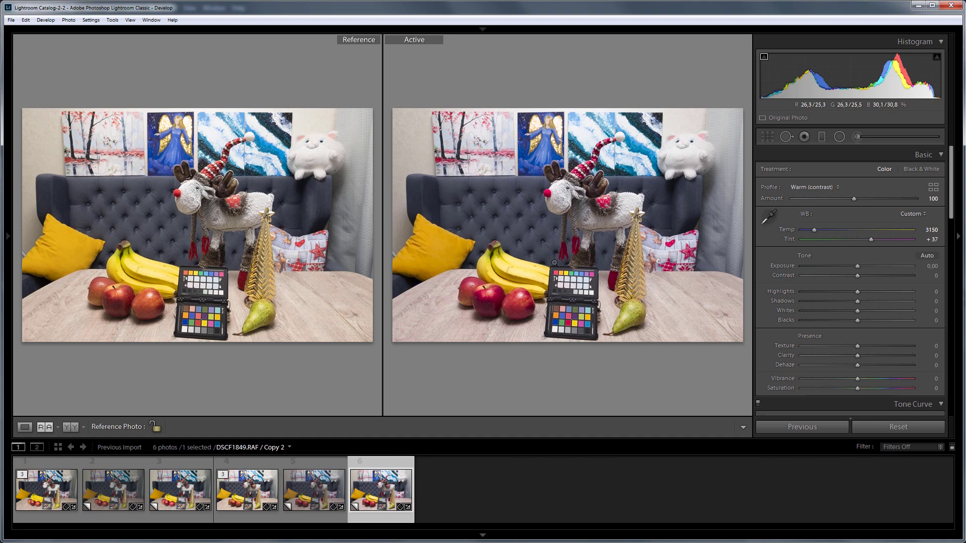
Compare both photos zoomed onto the red apple, then fit them back
key(Left)
key(Left)
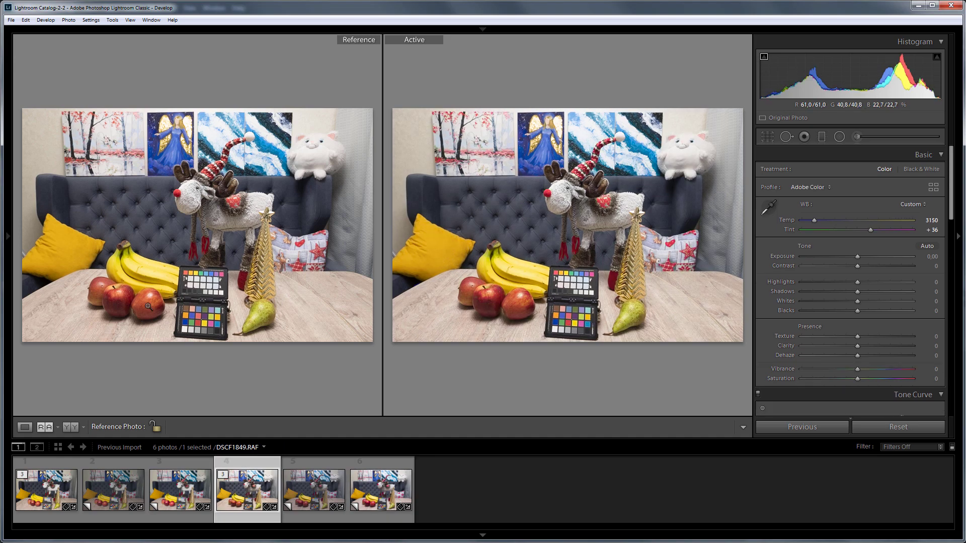
click(146, 302)
drag(146, 302, 378, 205)
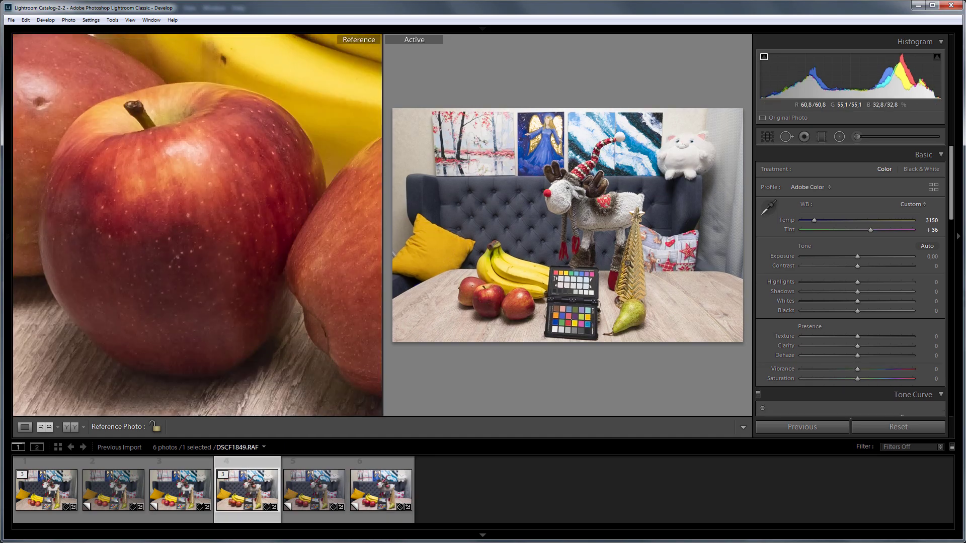
key(Right)
key(Right)
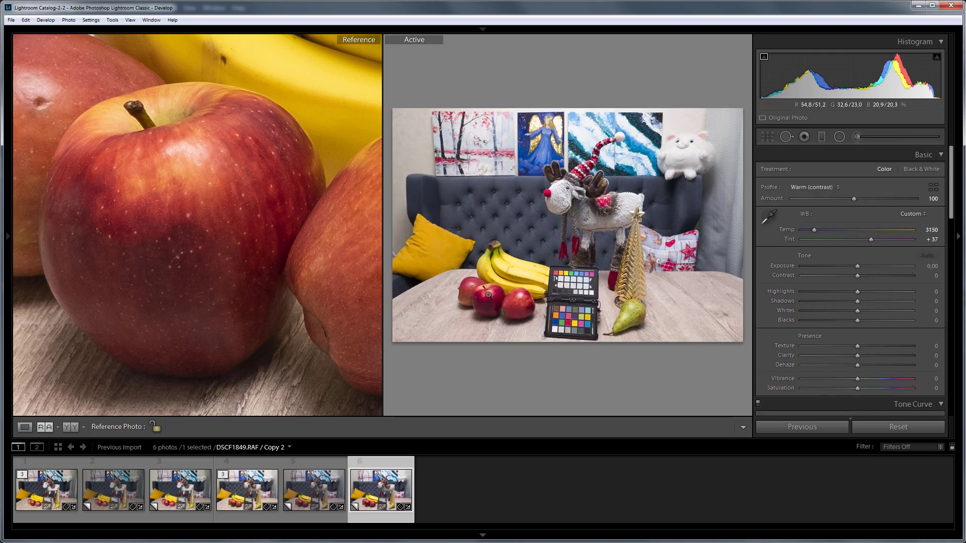
click(489, 298)
drag(491, 339, 552, 257)
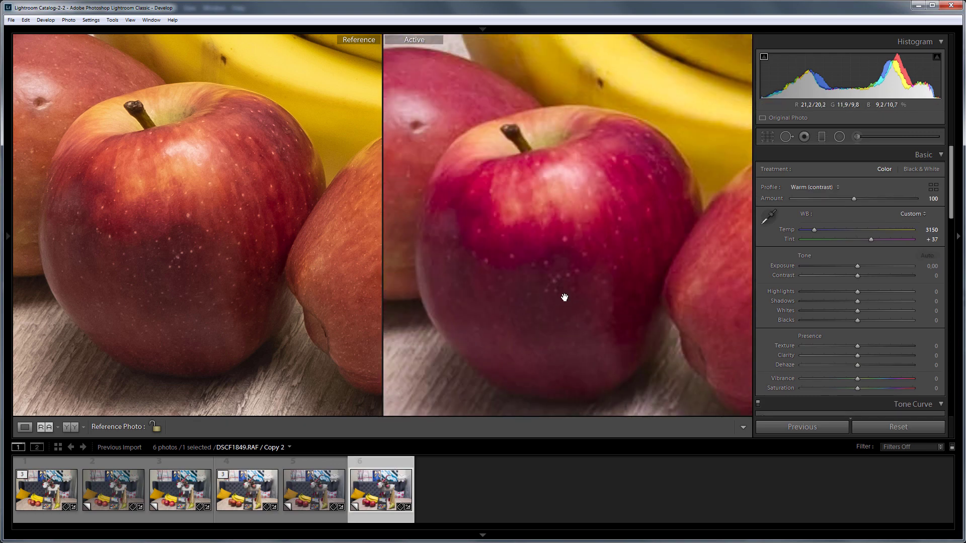
click(187, 203)
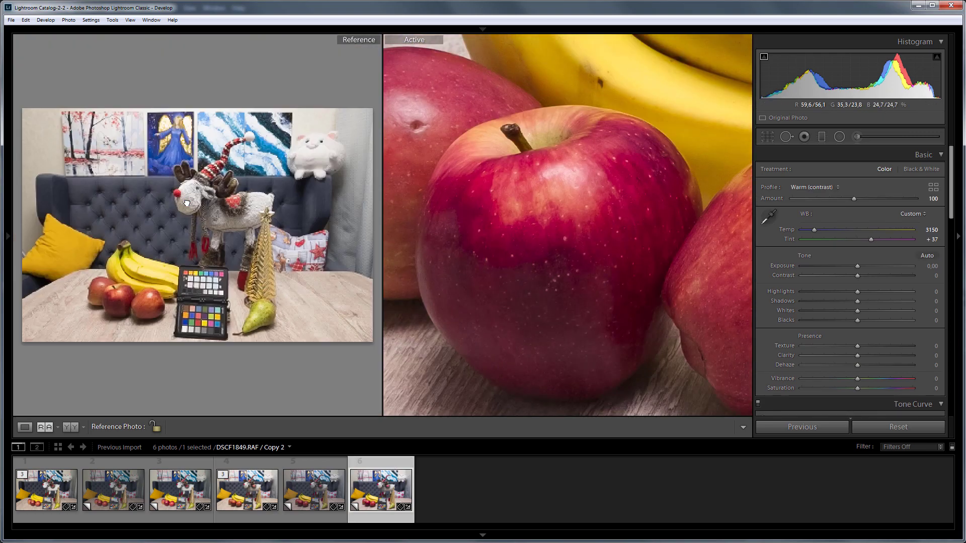
click(521, 224)
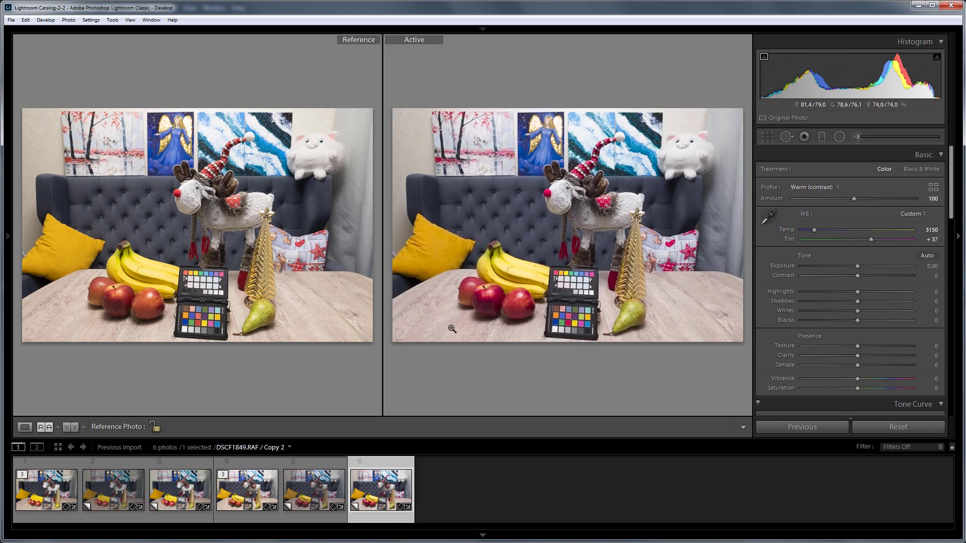
Compare the wooden table close up, then return to single view on the warm original
click(318, 312)
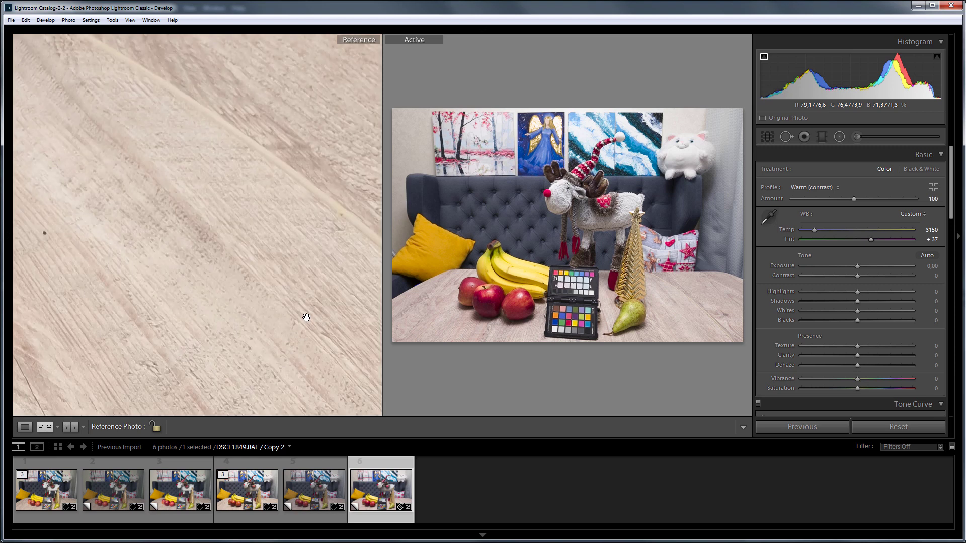
click(439, 321)
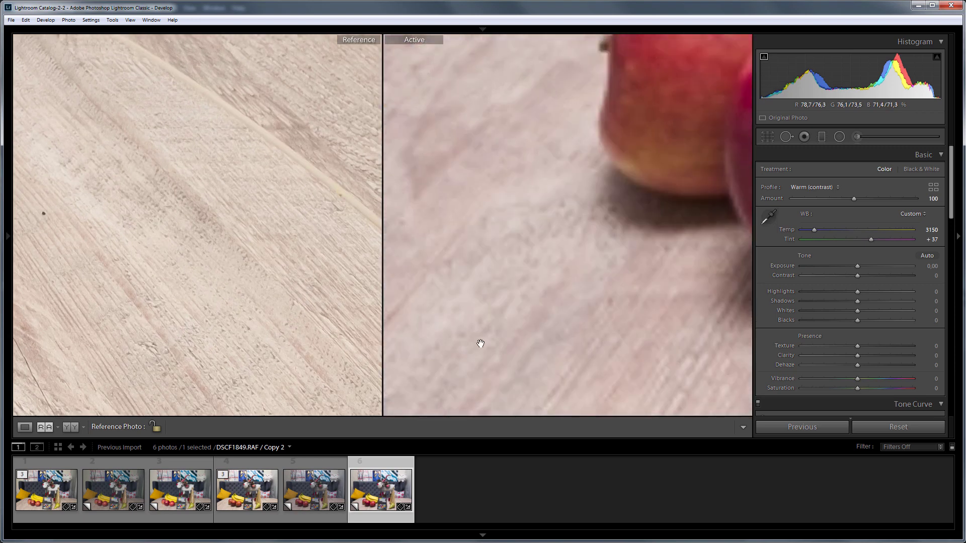
drag(479, 340, 557, 317)
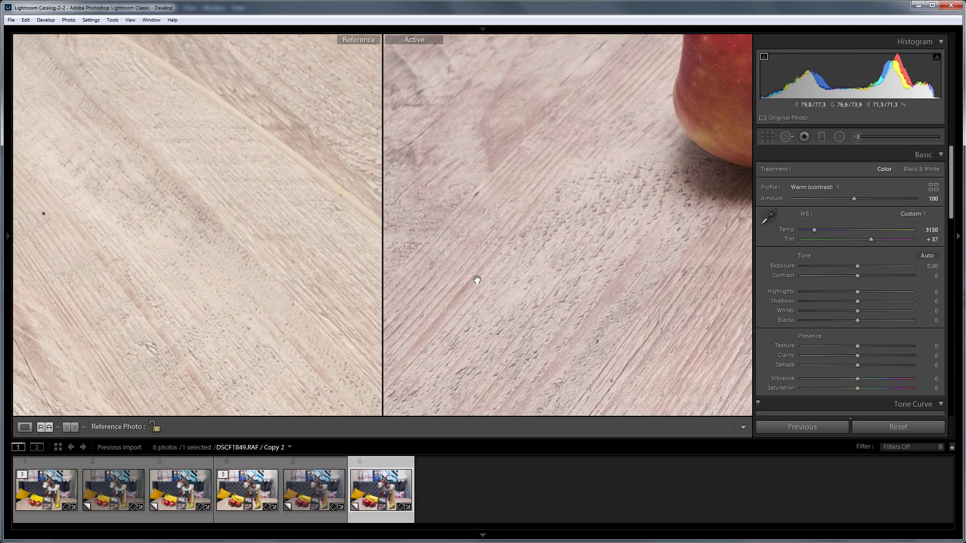
click(502, 278)
click(332, 283)
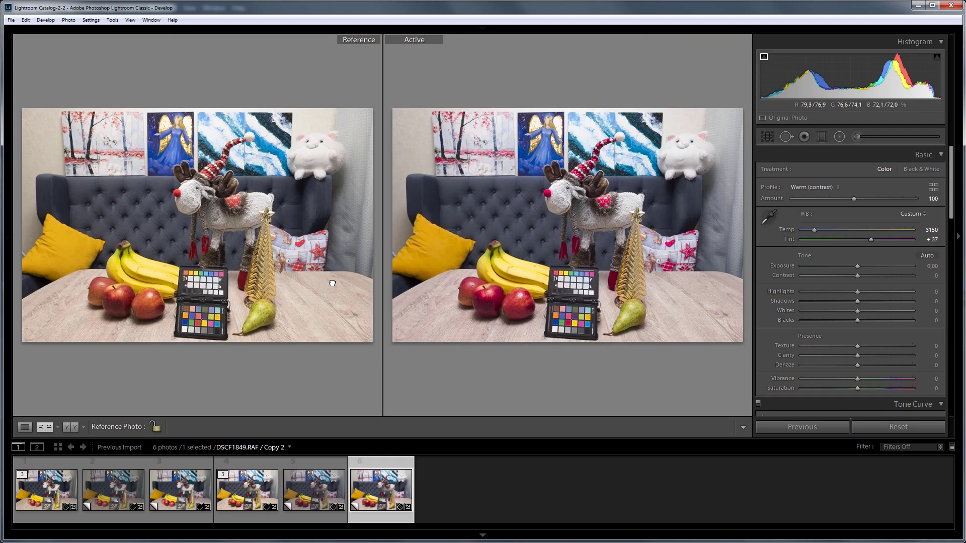
click(24, 427)
click(256, 466)
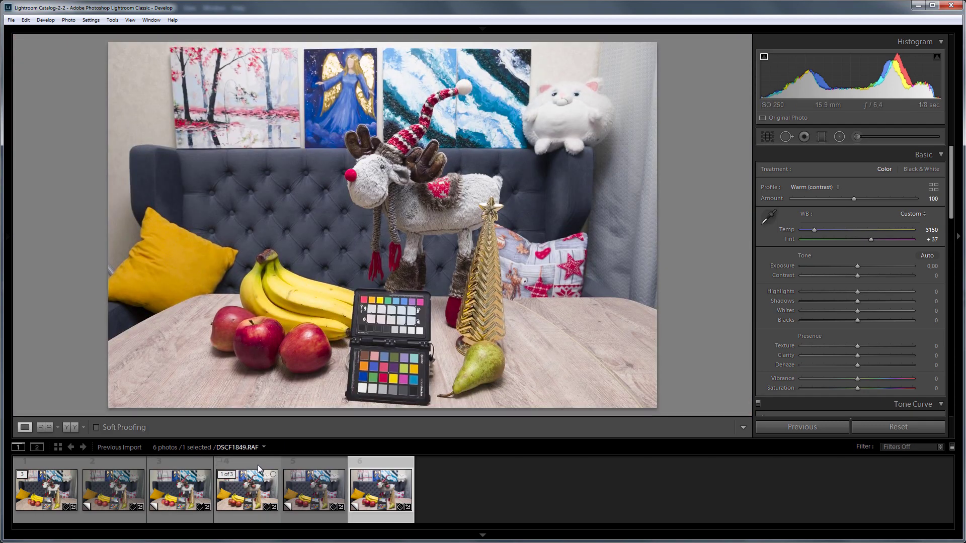
Bring up the Camera Matching profiles in the Profile Browser and select DSCF1848's Copy 2
click(935, 189)
scroll(938, 216, down, 5)
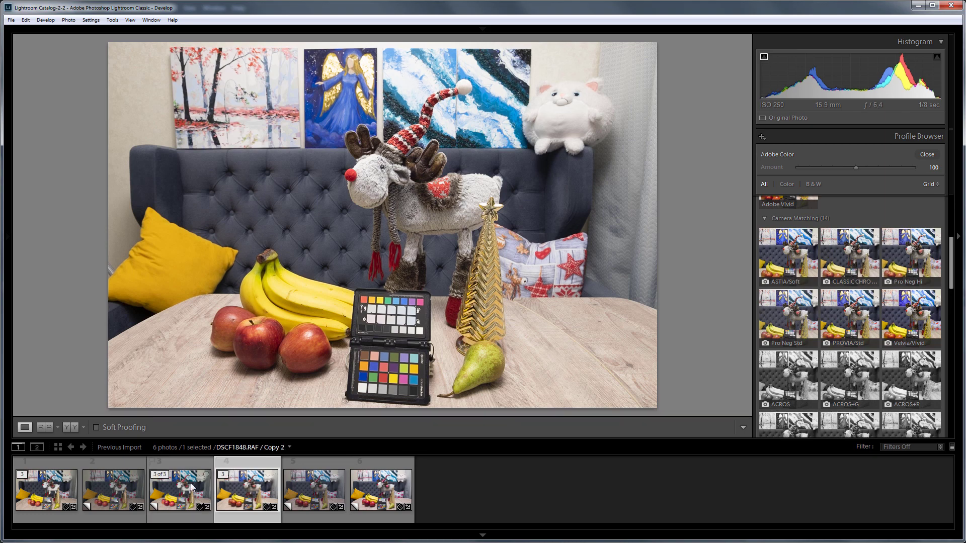
click(174, 494)
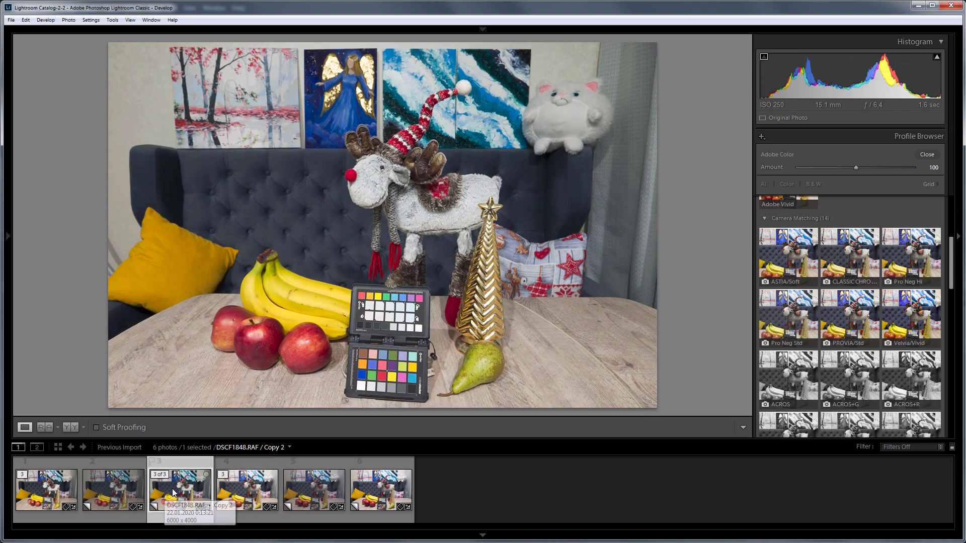